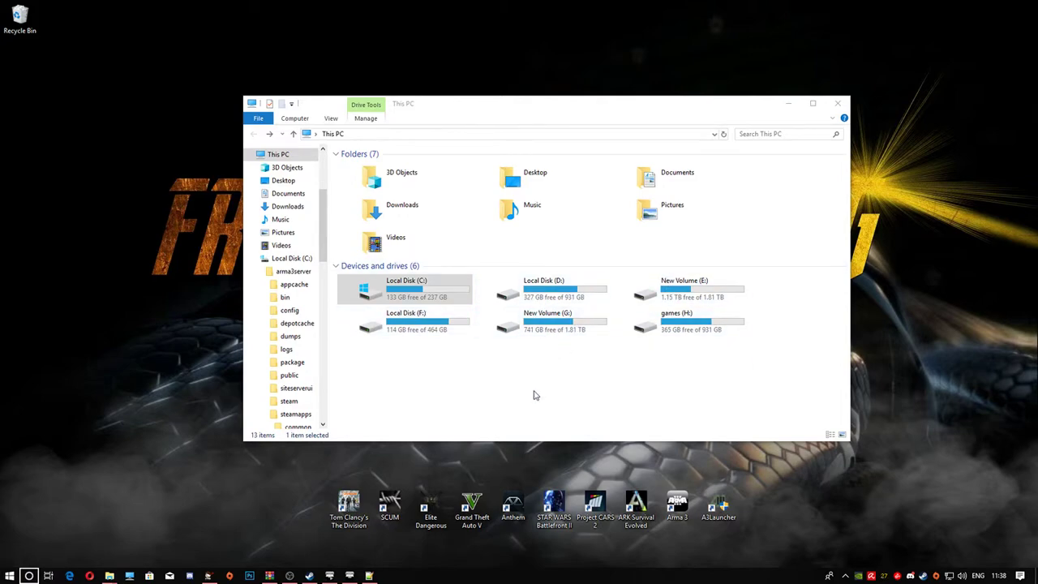
# Open the mpmissions folder of the Arma 3 Server installation under C:\arma3server\steamapps\common.
pyautogui.doubleClick(396, 290)
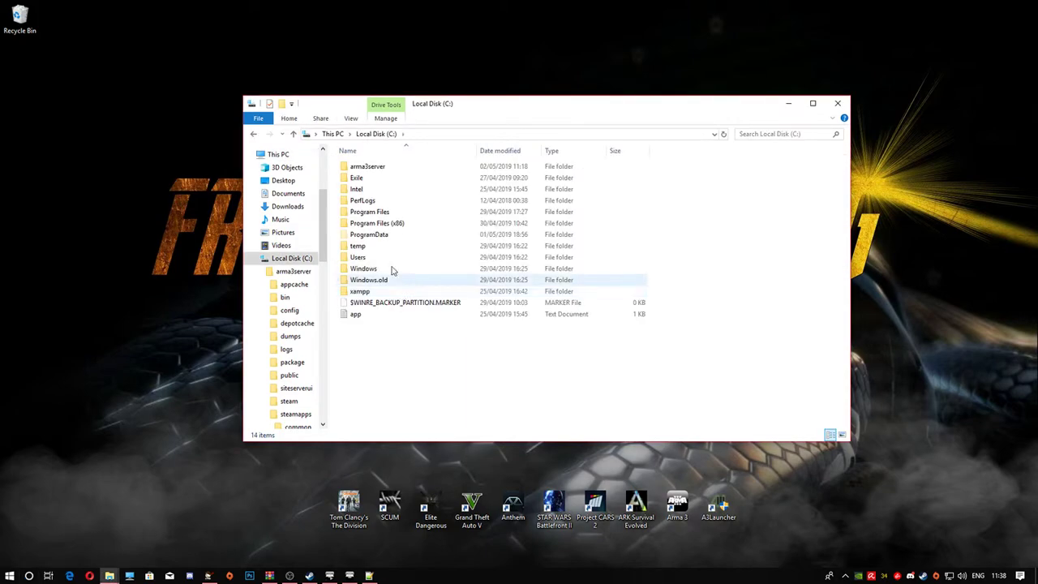
pyautogui.doubleClick(367, 167)
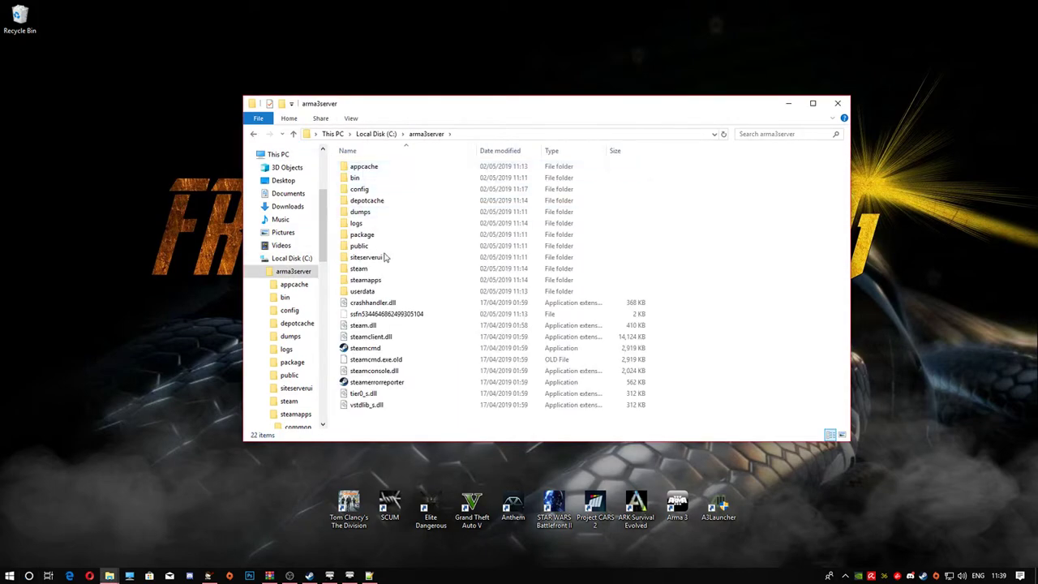
pyautogui.doubleClick(366, 279)
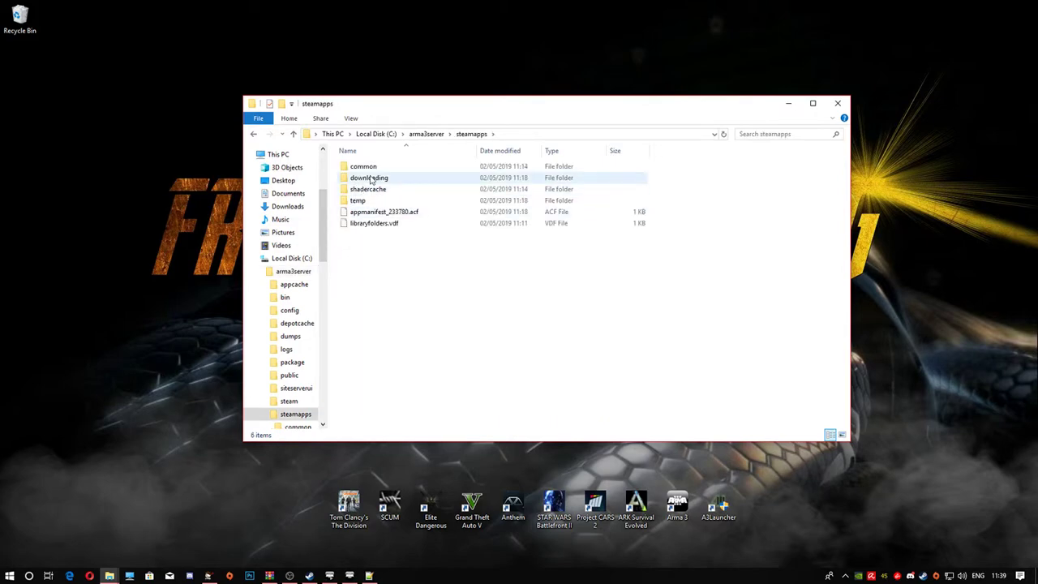
pyautogui.doubleClick(363, 166)
pyautogui.doubleClick(365, 168)
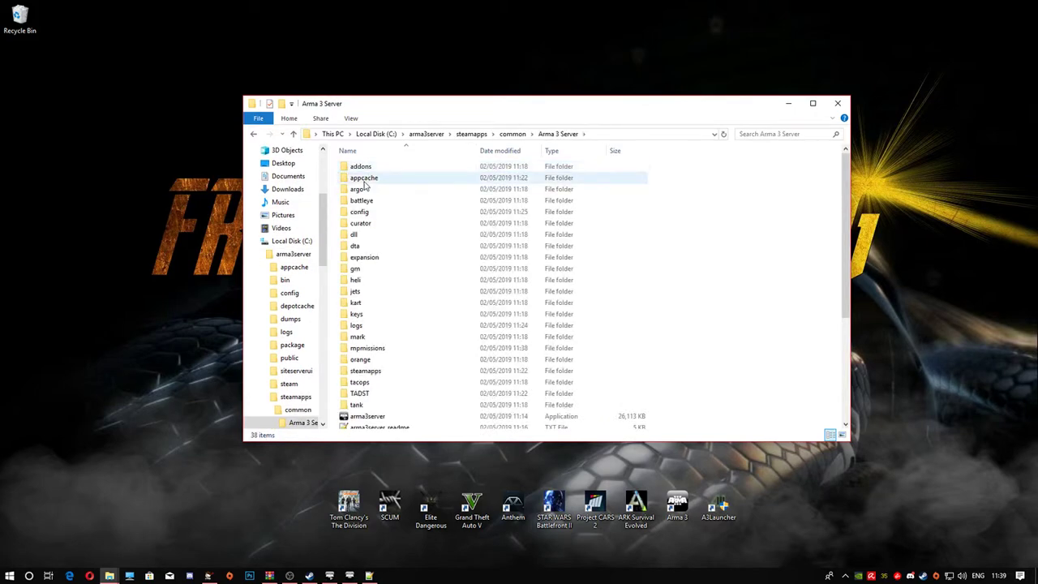
pyautogui.doubleClick(371, 350)
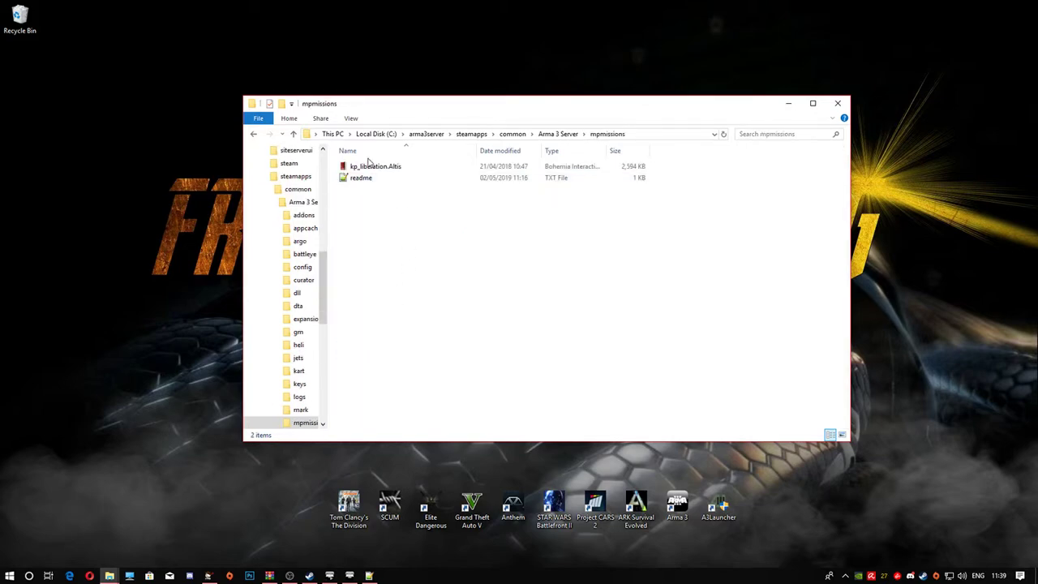
# Create a new folder named backup in the mpmissions folder.
pyautogui.rightClick(404, 233)
pyautogui.moveTo(476, 371)
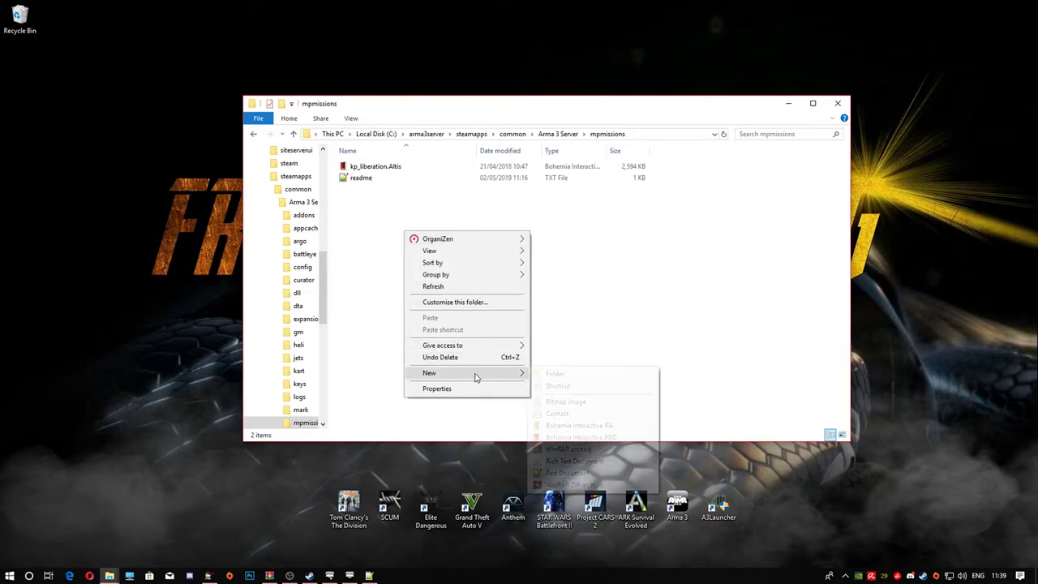
pyautogui.click(556, 375)
pyautogui.write('backup')
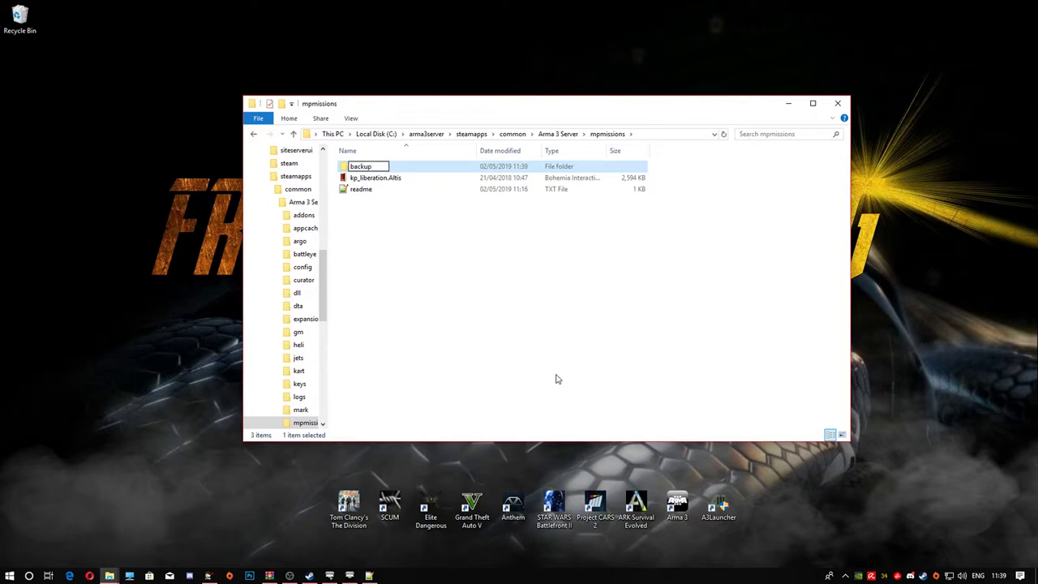
pyautogui.press('Return')
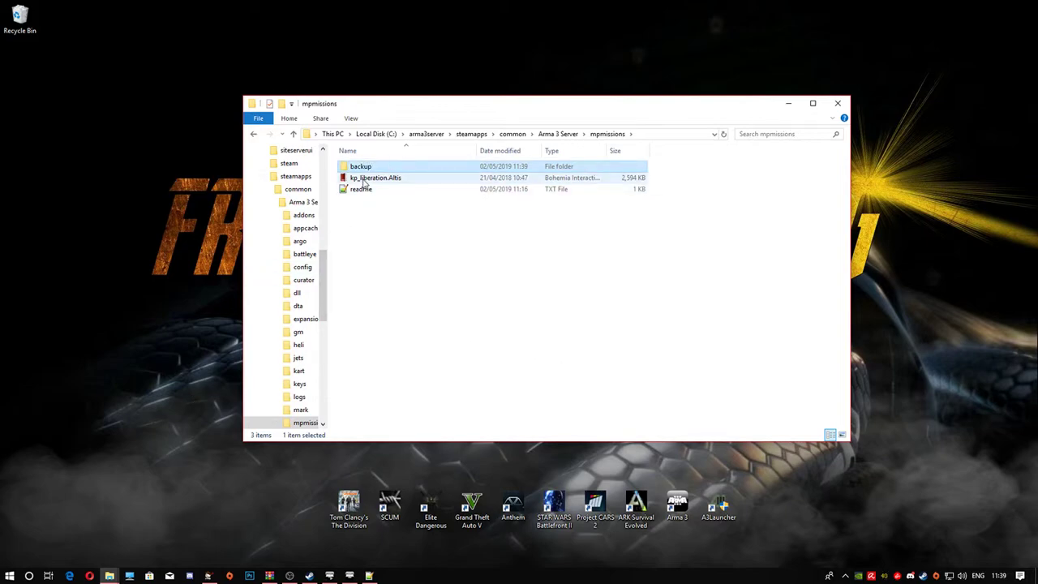
pyautogui.click(382, 236)
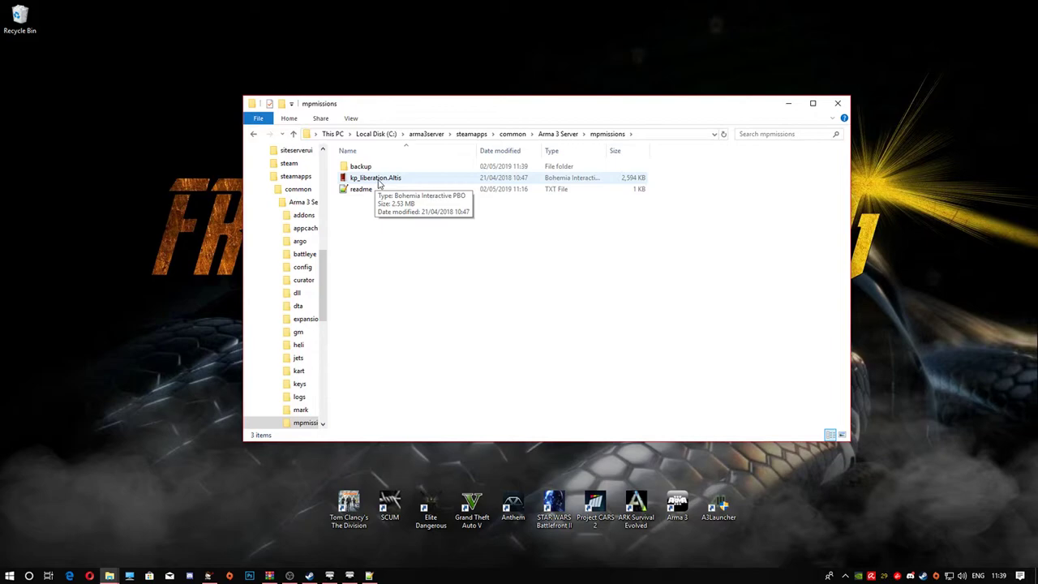
# Extract the kp_liberation.Altis PBO into its own kp_liberation.Altis folder with PBO Manager and move the original PBO into the backup folder.
pyautogui.rightClick(378, 185)
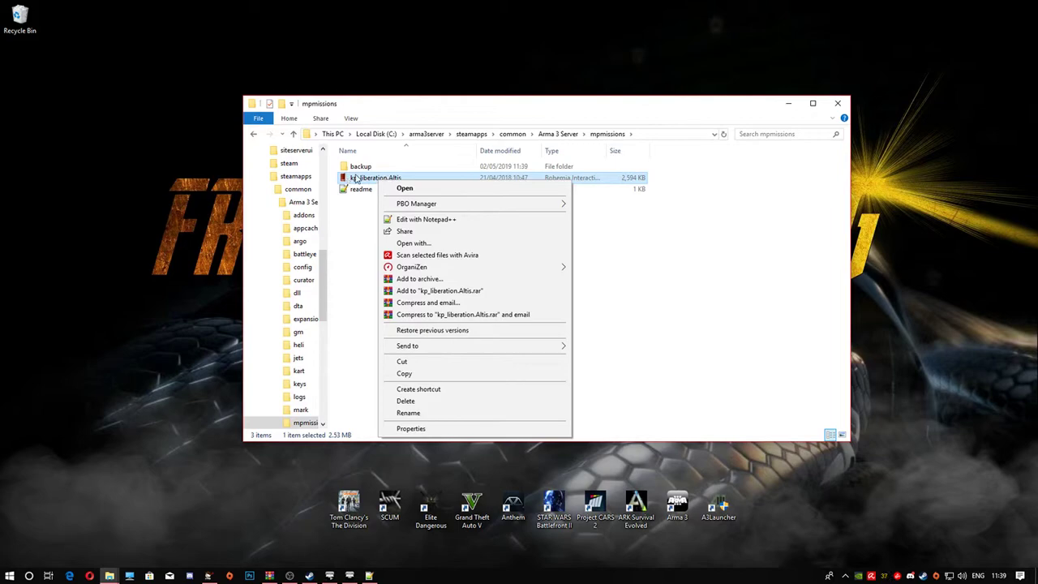
pyautogui.moveTo(413, 209)
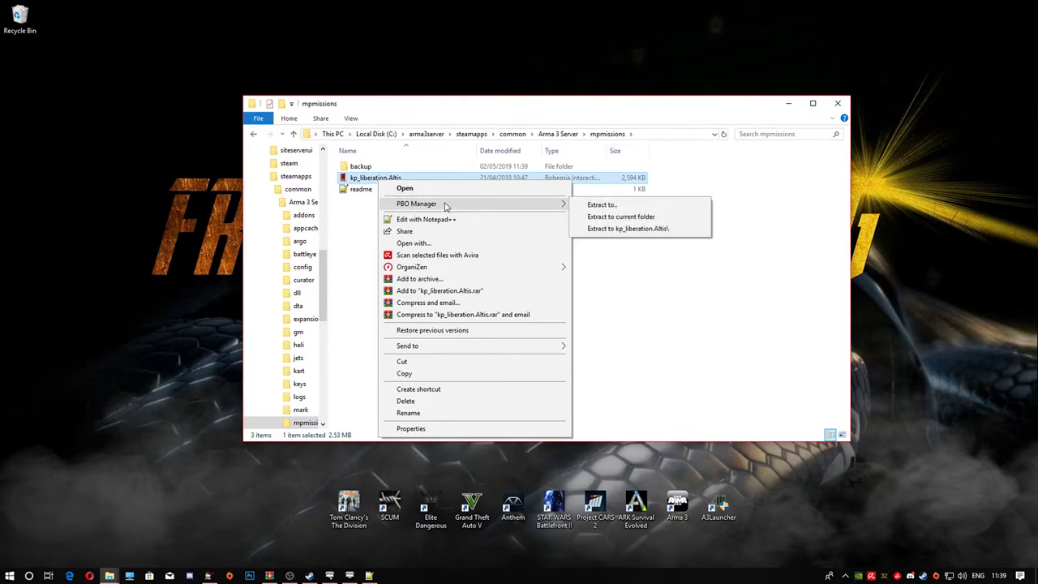
pyautogui.click(633, 228)
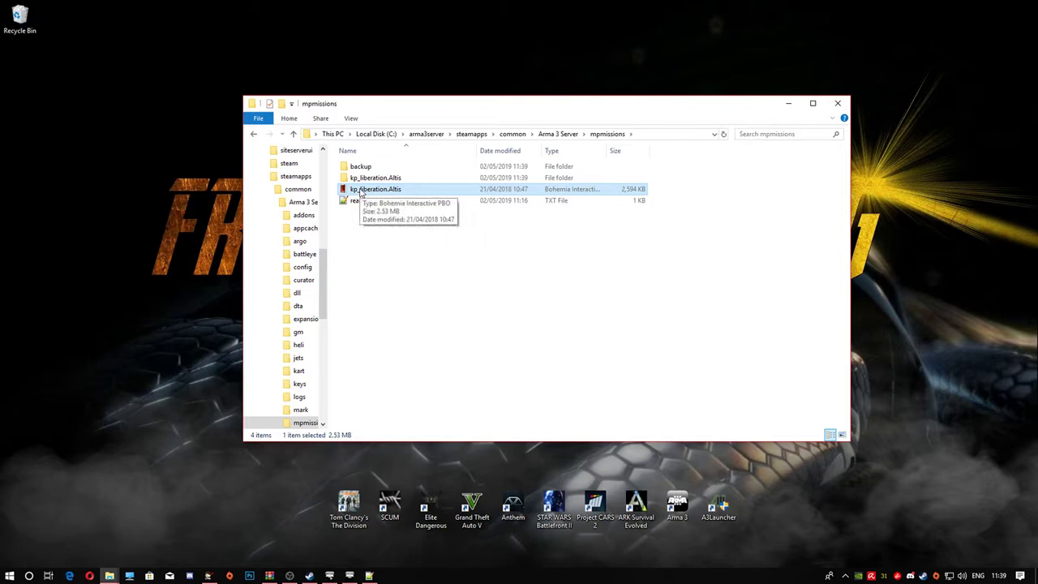
pyautogui.moveTo(367, 192); pyautogui.dragTo(363, 177)
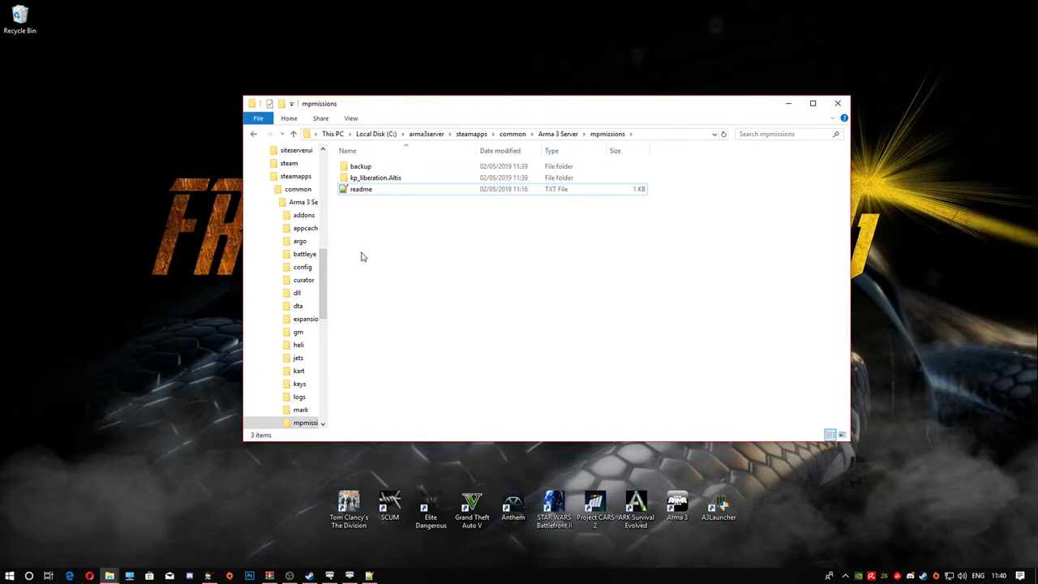
# Open the mission_params file from the ui subfolder of the extracted kp_liberation.Altis mission in Notepad++.
pyautogui.doubleClick(369, 179)
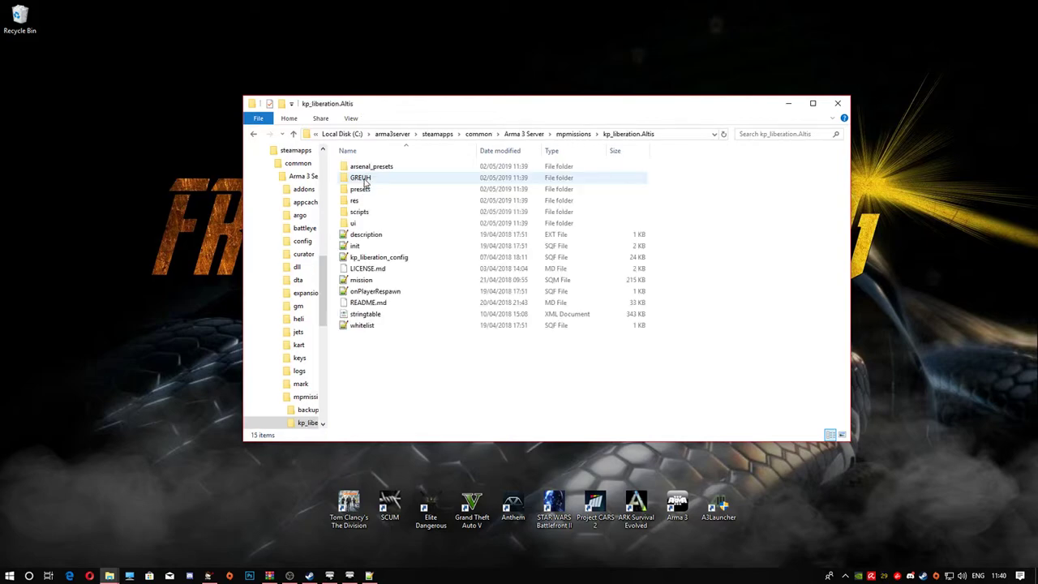
pyautogui.doubleClick(354, 223)
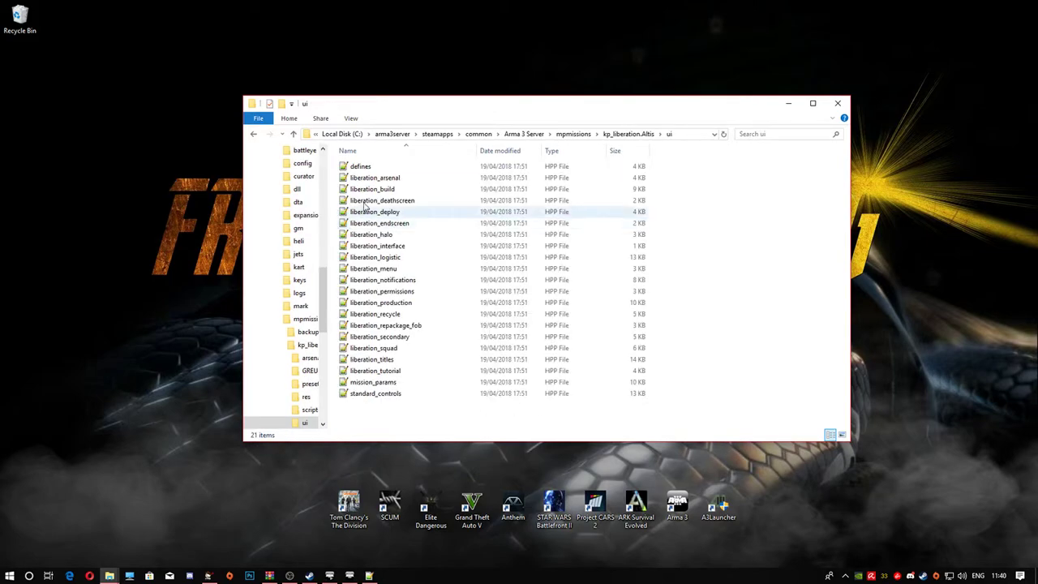
pyautogui.doubleClick(375, 383)
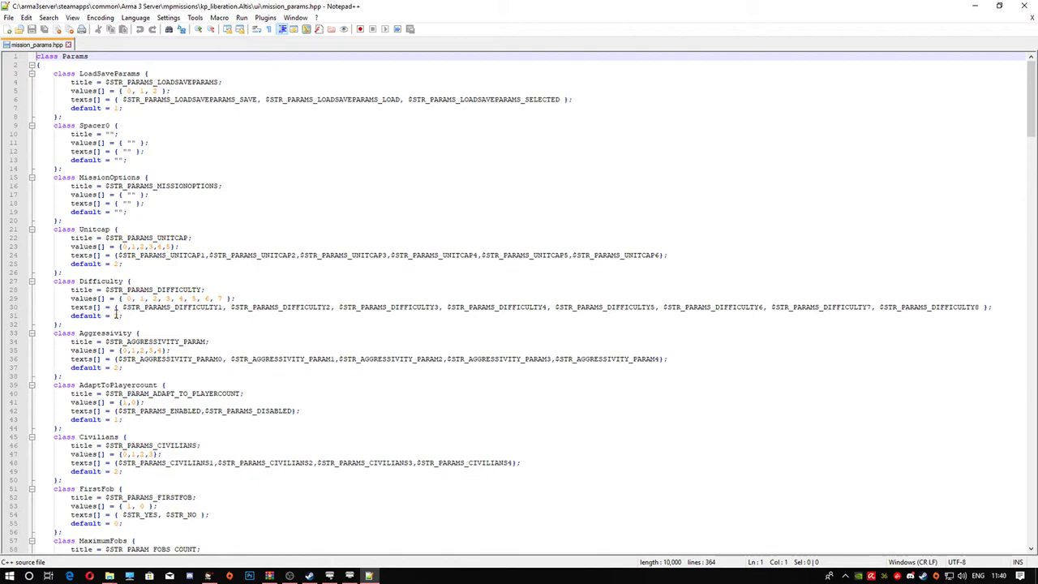
# Set the default of the Difficulty class to 1 and the default of the ShorterNights class to 1.
pyautogui.doubleClick(117, 315)
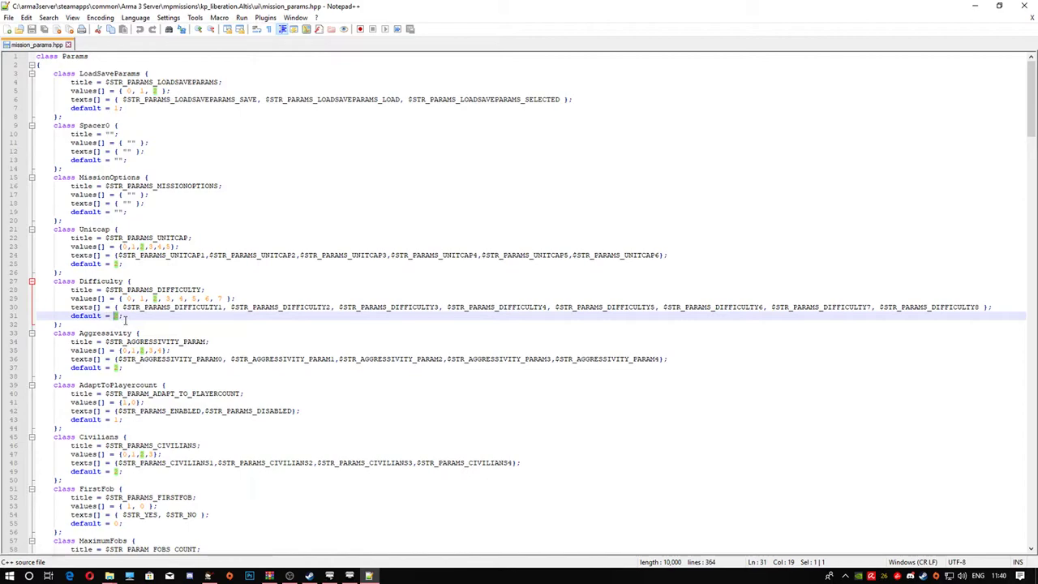
pyautogui.write('3')
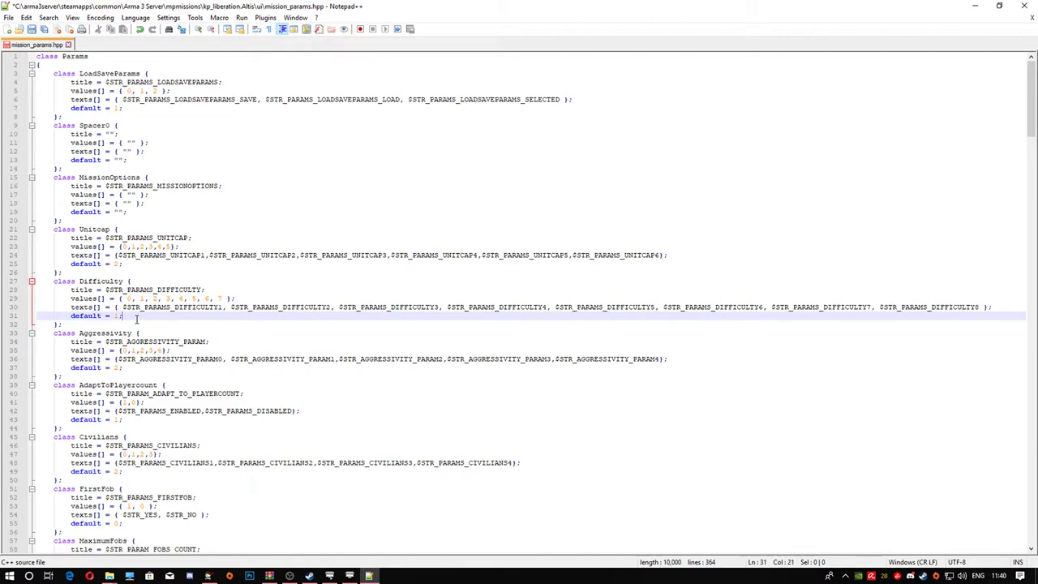
pyautogui.scroll(-2, 136, 319)
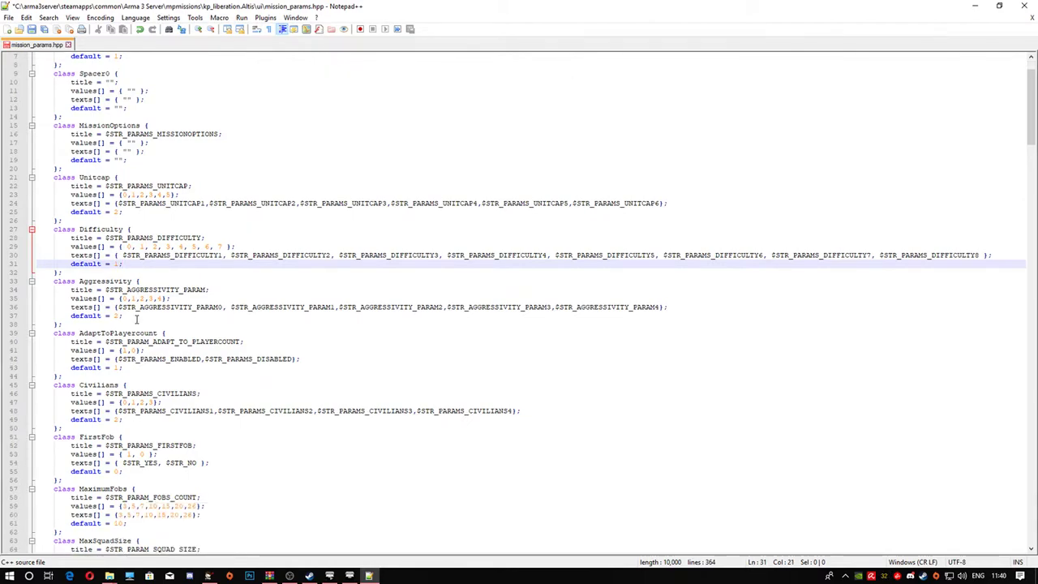
pyautogui.scroll(-1, 136, 319)
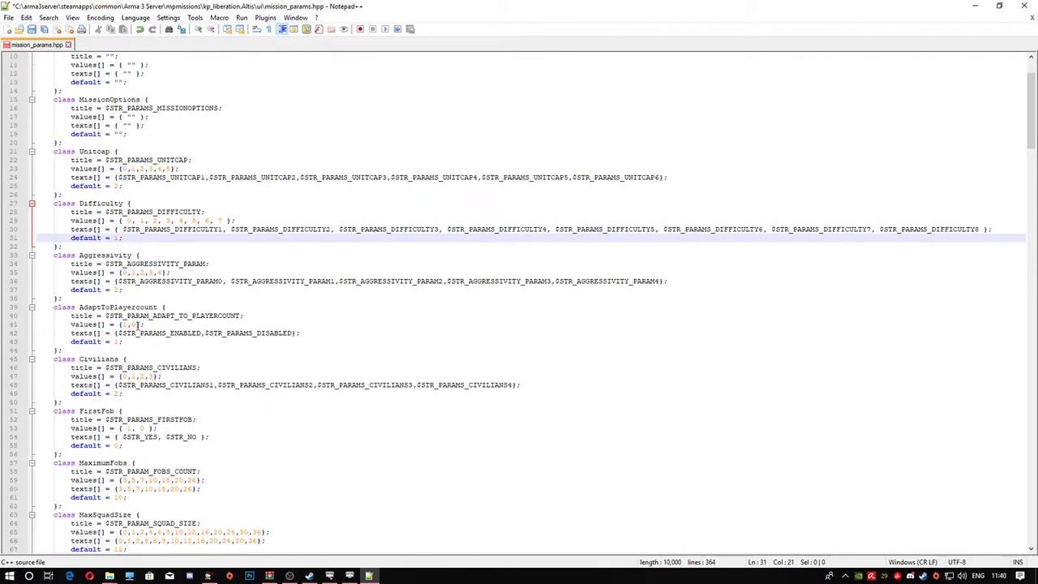
pyautogui.scroll(-1, 114, 299)
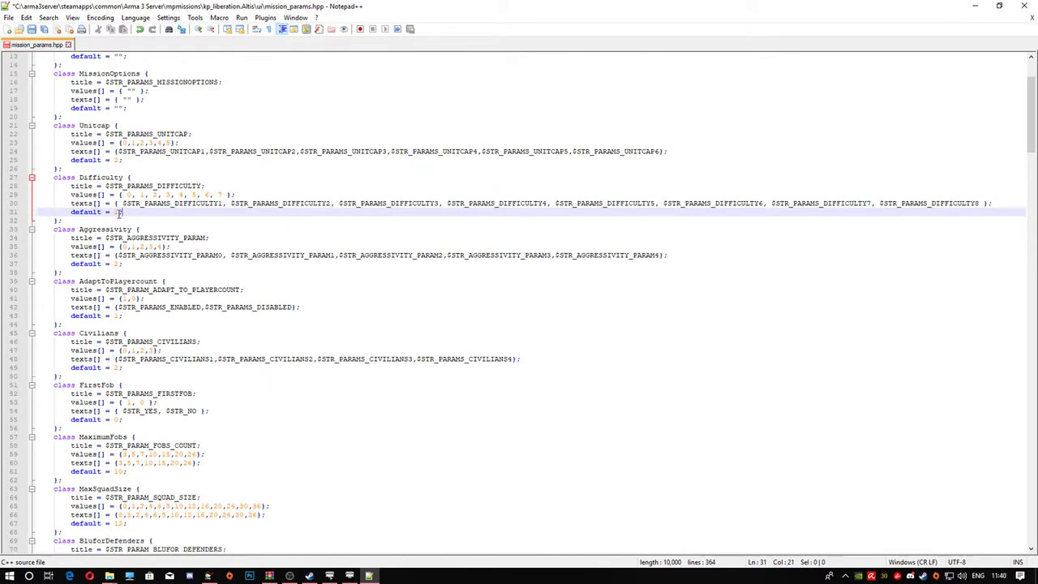
pyautogui.scroll(-8, 125, 280)
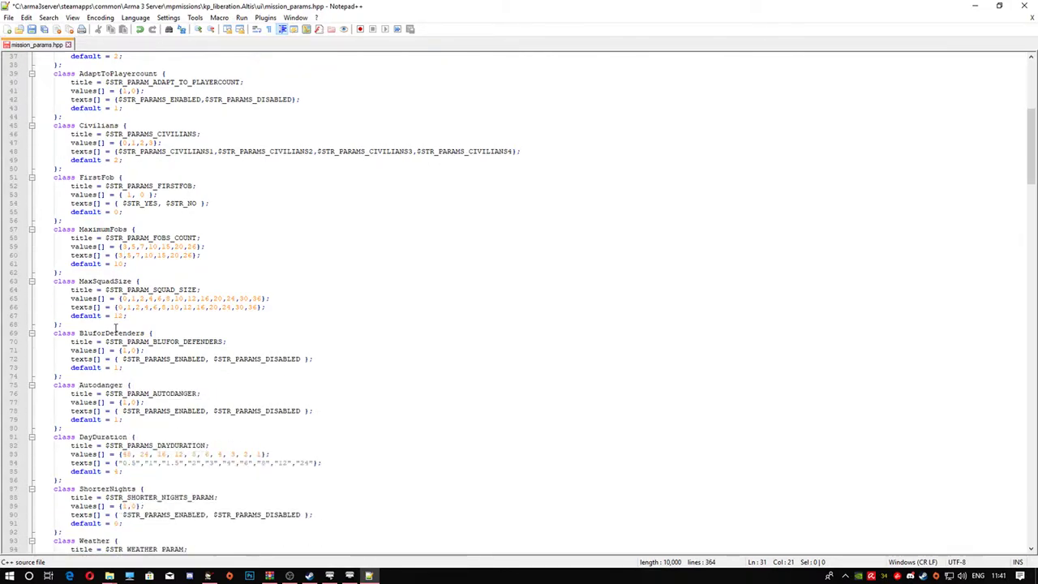
pyautogui.scroll(-2, 124, 281)
pyautogui.scroll(-2, 106, 393)
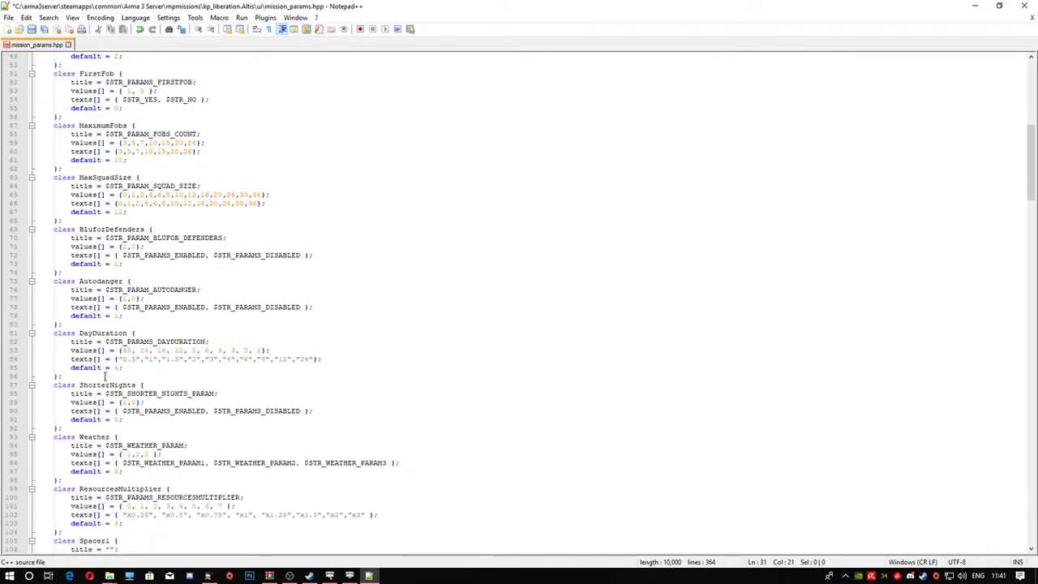
pyautogui.click(118, 419)
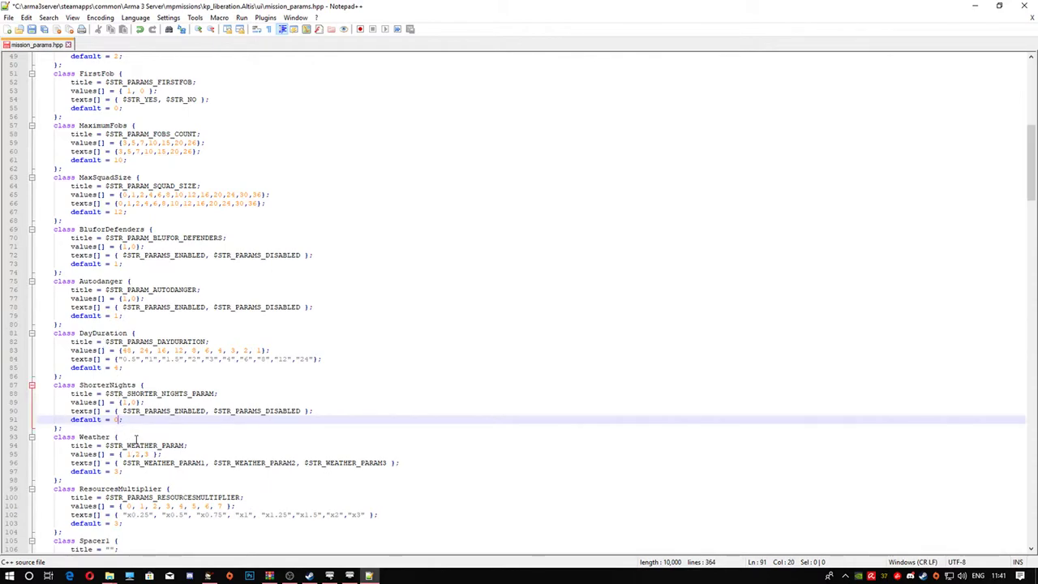
pyautogui.press('BackSpace')
pyautogui.write('1')
# Set the default of the ResourcesMultiplier class to 6.
pyautogui.scroll(-2, 144, 436)
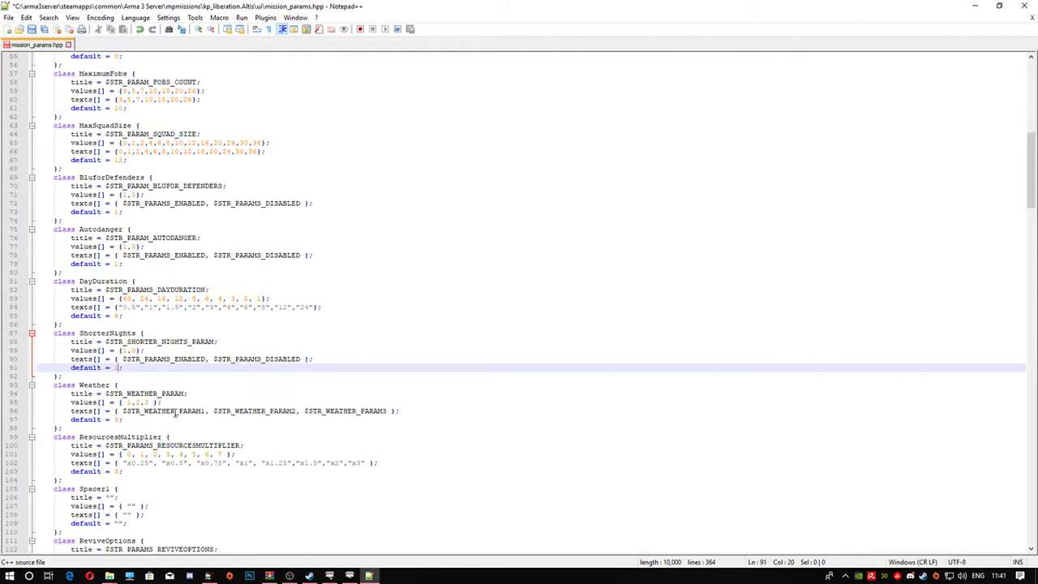
pyautogui.scroll(-2, 174, 412)
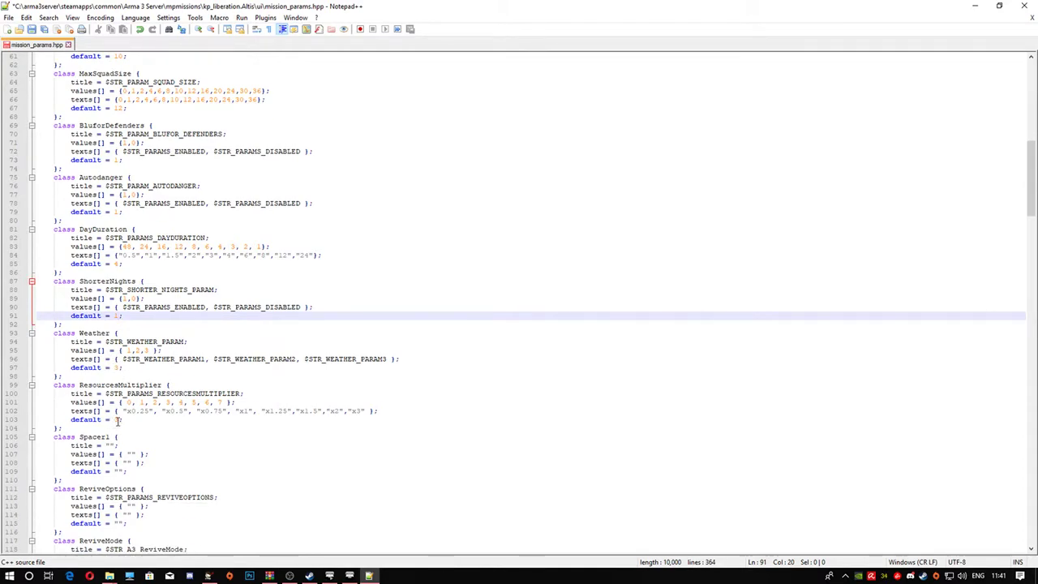
pyautogui.moveTo(119, 419); pyautogui.dragTo(116, 419)
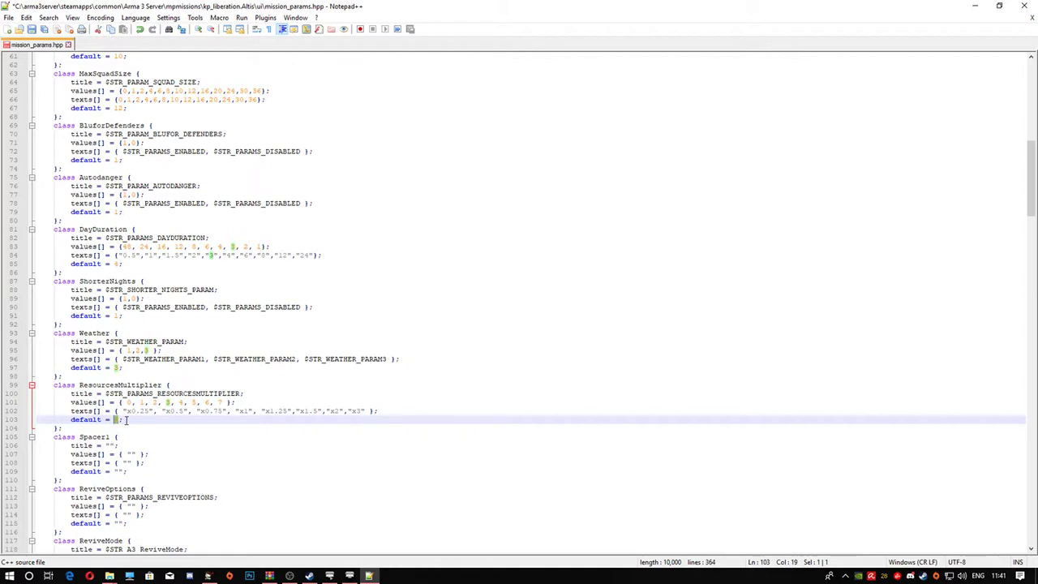
pyautogui.write('1')
pyautogui.press('BackSpace')
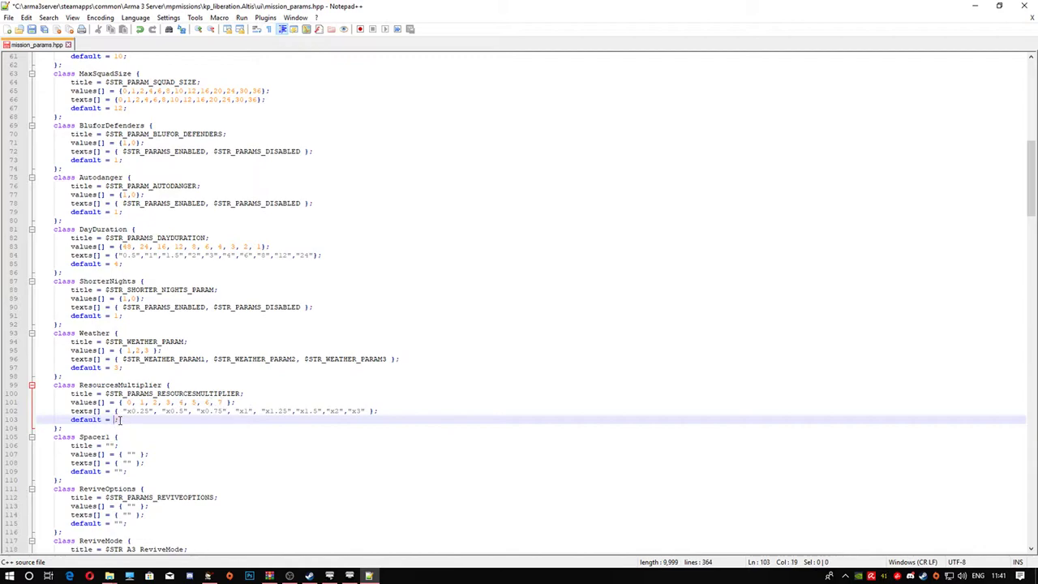
pyautogui.write('0')
# Examine the revive option classes below ResourcesMultiplier in the Altis mission_params file.
pyautogui.scroll(-3, 162, 418)
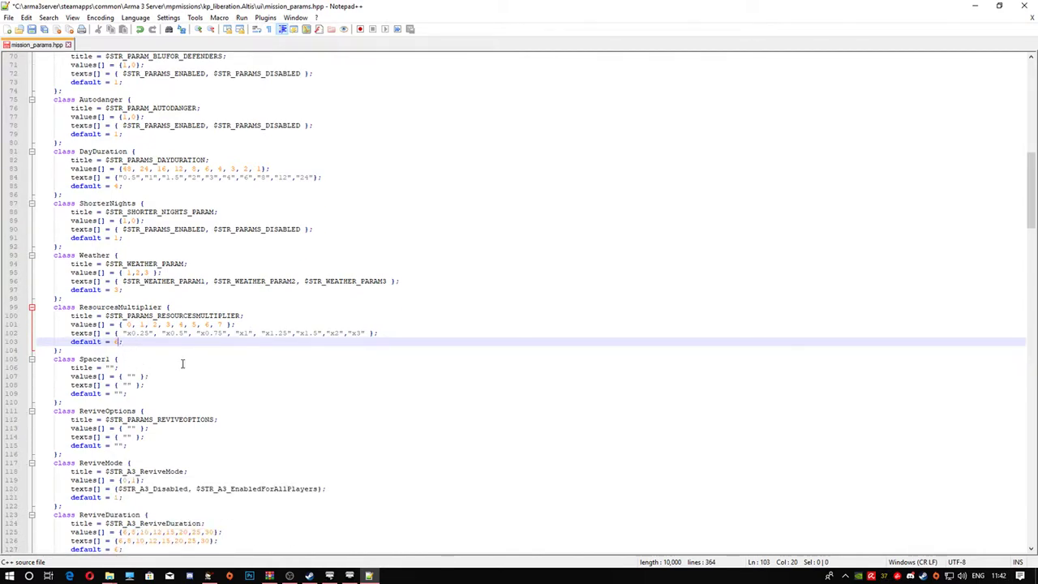
pyautogui.scroll(-5, 183, 357)
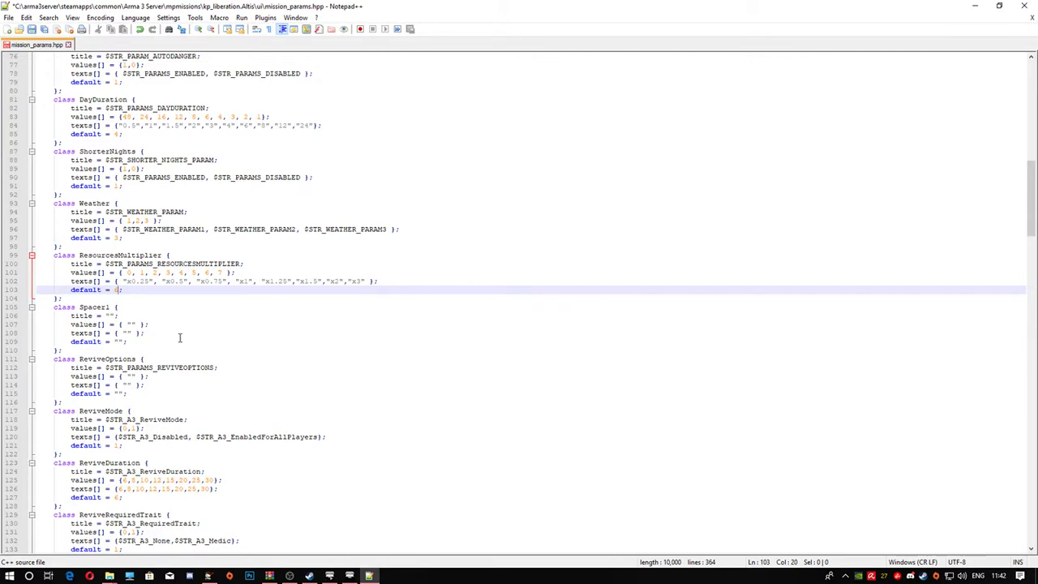
pyautogui.scroll(-1, 178, 332)
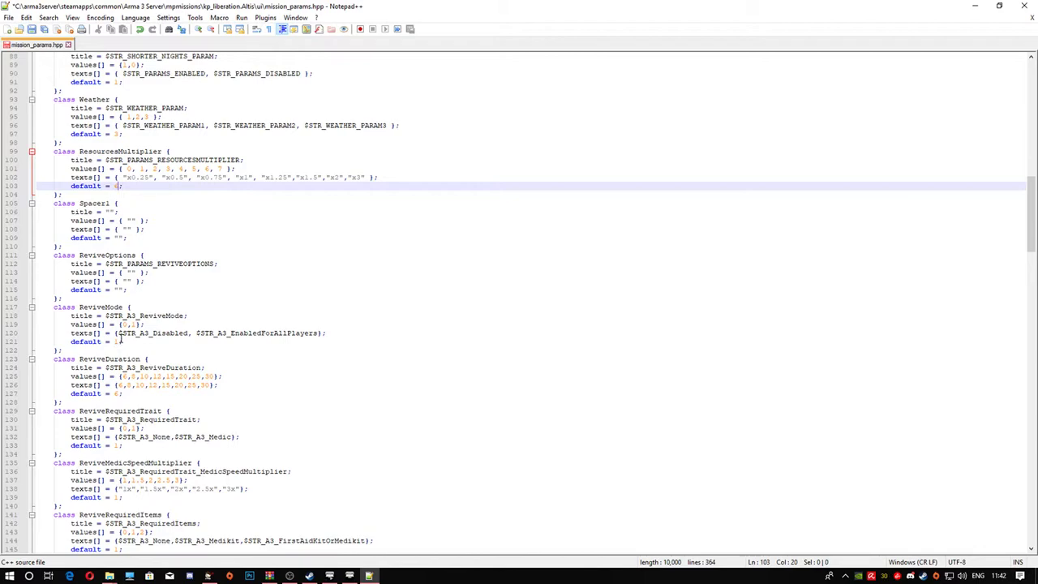
pyautogui.scroll(-2, 138, 362)
pyautogui.scroll(-3, 137, 363)
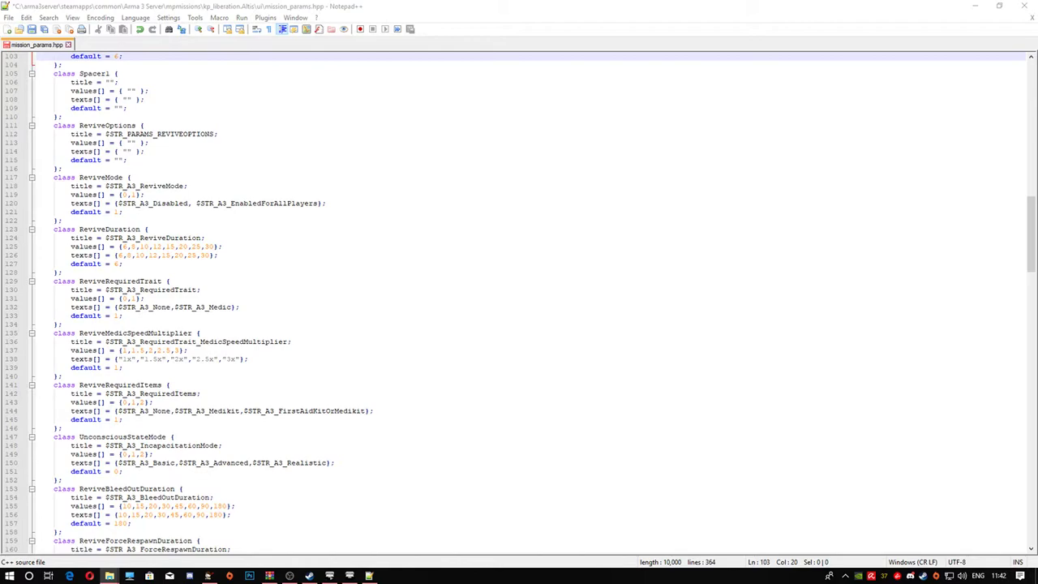
# Move the kp_liberation.Tanoa mission_params file to the other view and display its revive classes beside the Altis file.
pyautogui.scroll(-7, 372, 173)
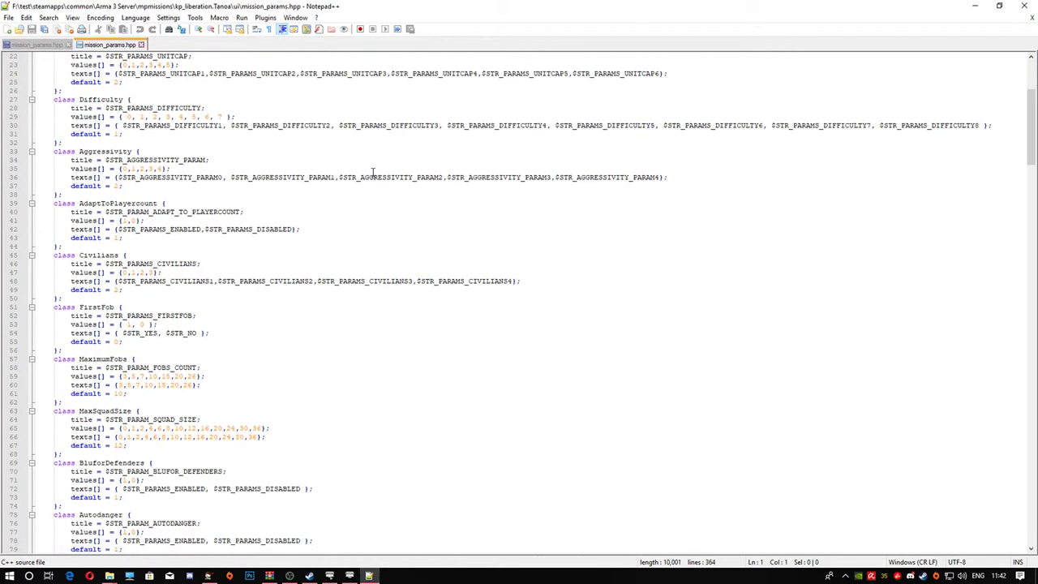
pyautogui.scroll(-16, 372, 173)
pyautogui.scroll(-7, 389, 265)
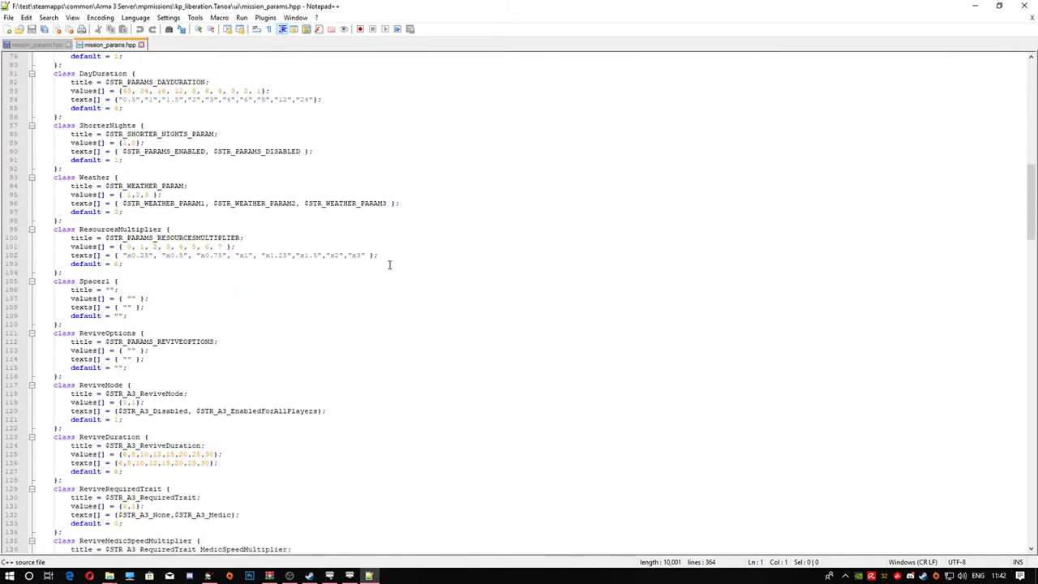
pyautogui.scroll(-2, 389, 264)
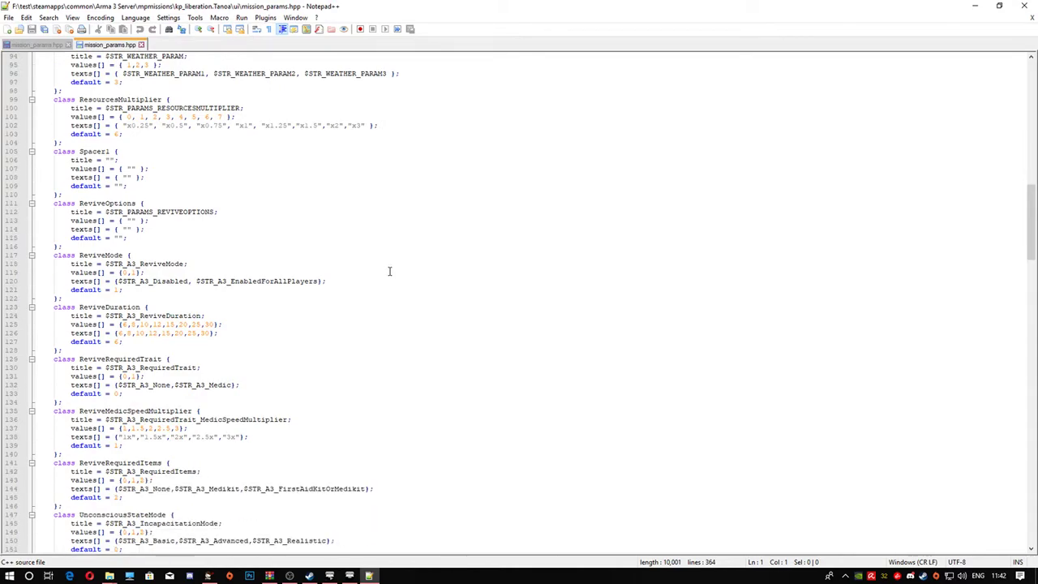
pyautogui.rightClick(115, 47)
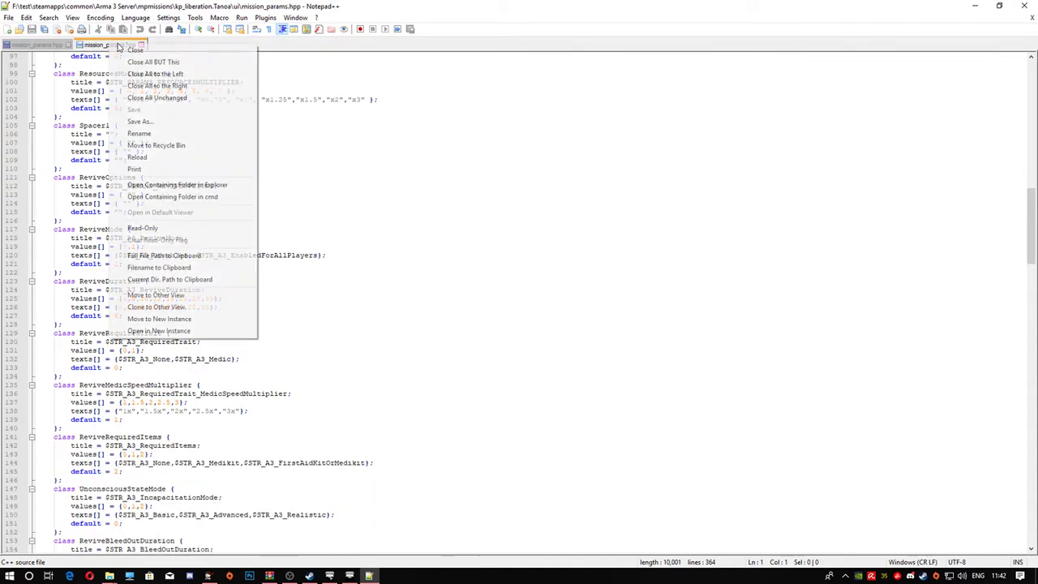
pyautogui.click(180, 297)
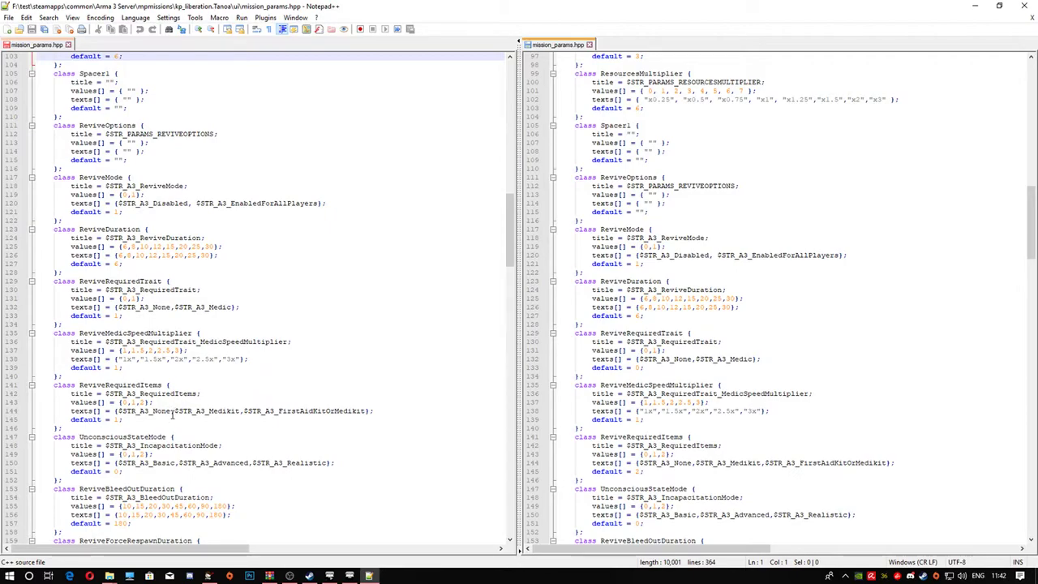
pyautogui.scroll(-2, 697, 294)
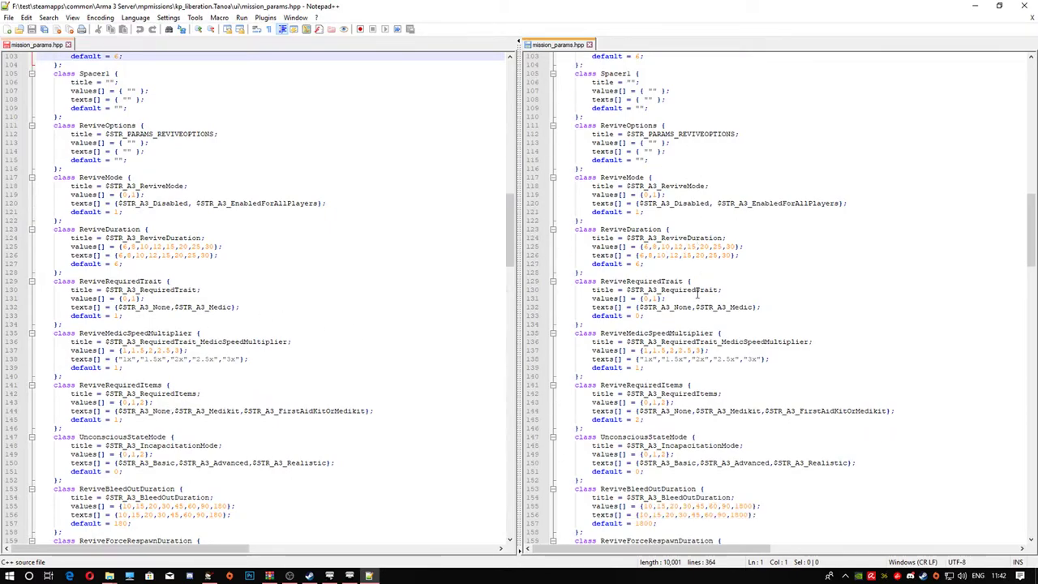
pyautogui.scroll(-2, 697, 290)
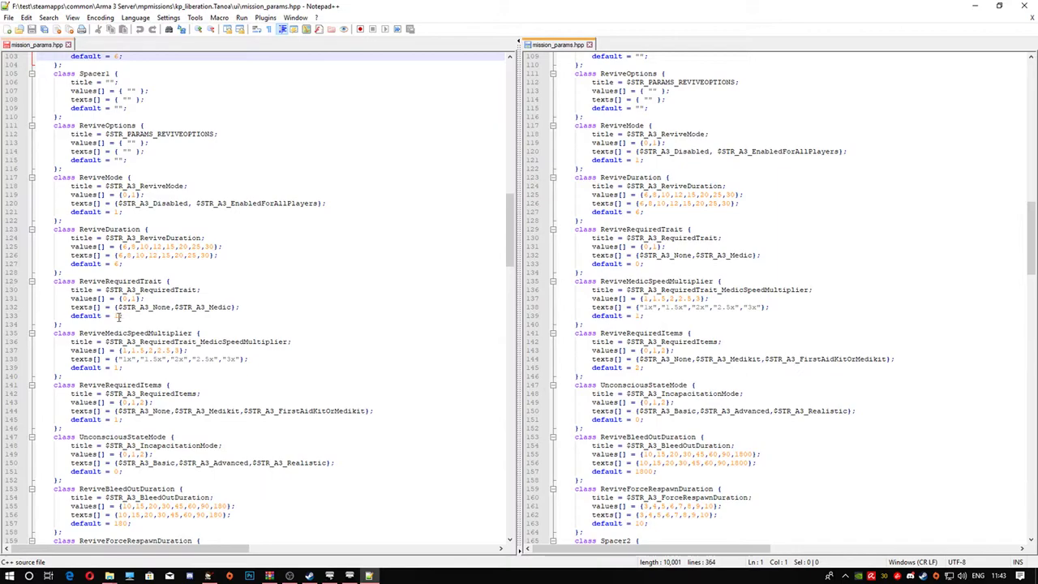
# In the Altis file, set the default of ReviveRequiredTrait to 0 and the default of ReviveRequiredItems to 2.
pyautogui.click(118, 316)
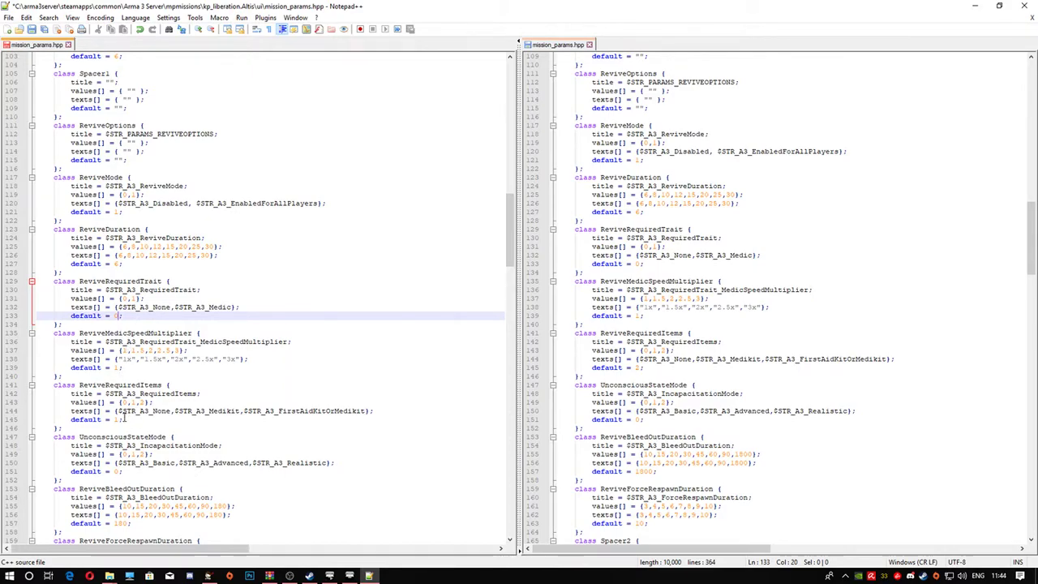
pyautogui.doubleClick(120, 420)
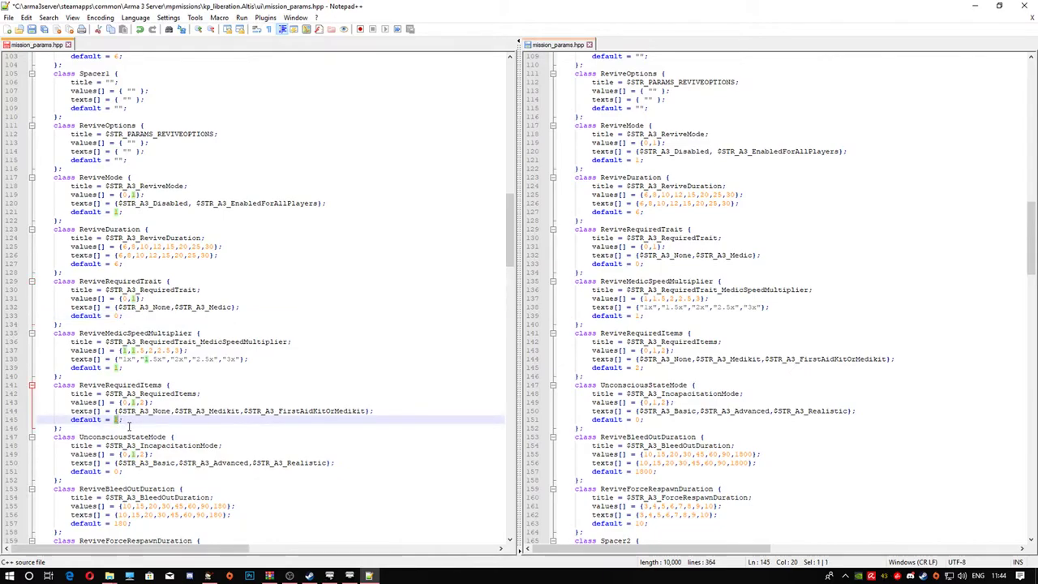
pyautogui.write('2')
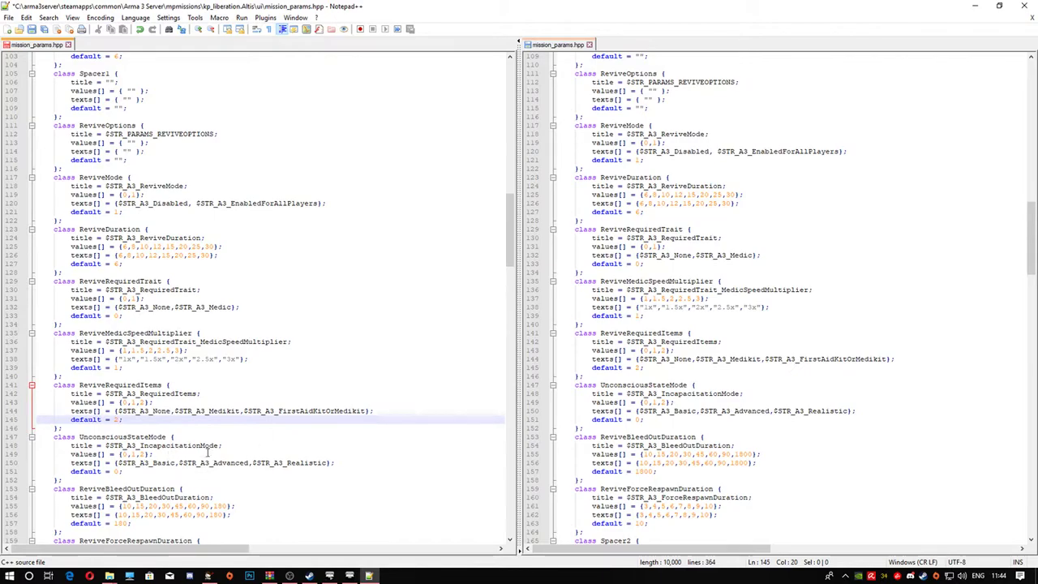
# In the Altis ReviveBleedOutDuration class, change the last entry of values and texts and the default to 1800.
pyautogui.scroll(-3, 185, 435)
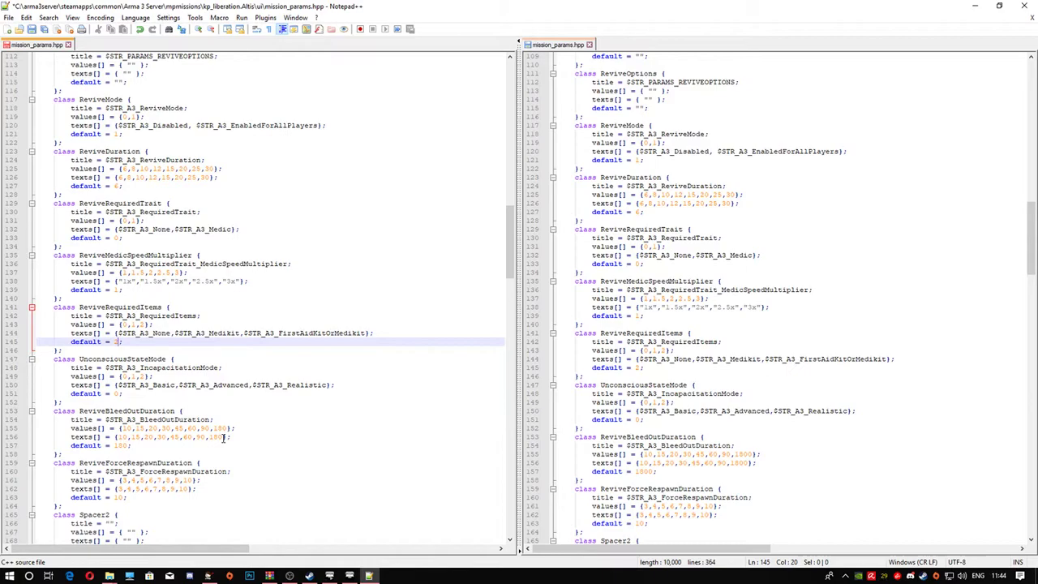
pyautogui.click(223, 438)
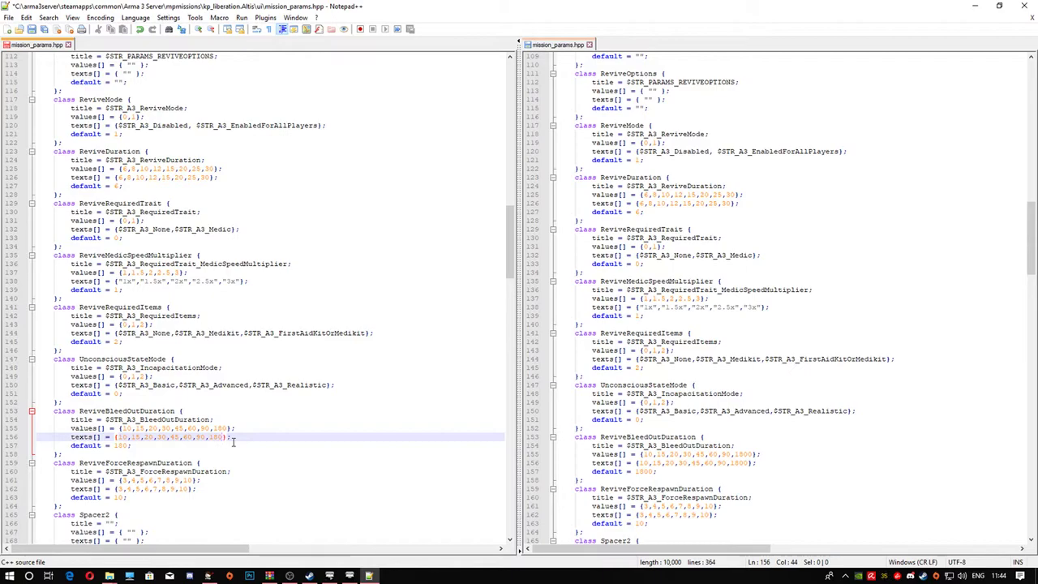
pyautogui.write('0')
pyautogui.press('Up')
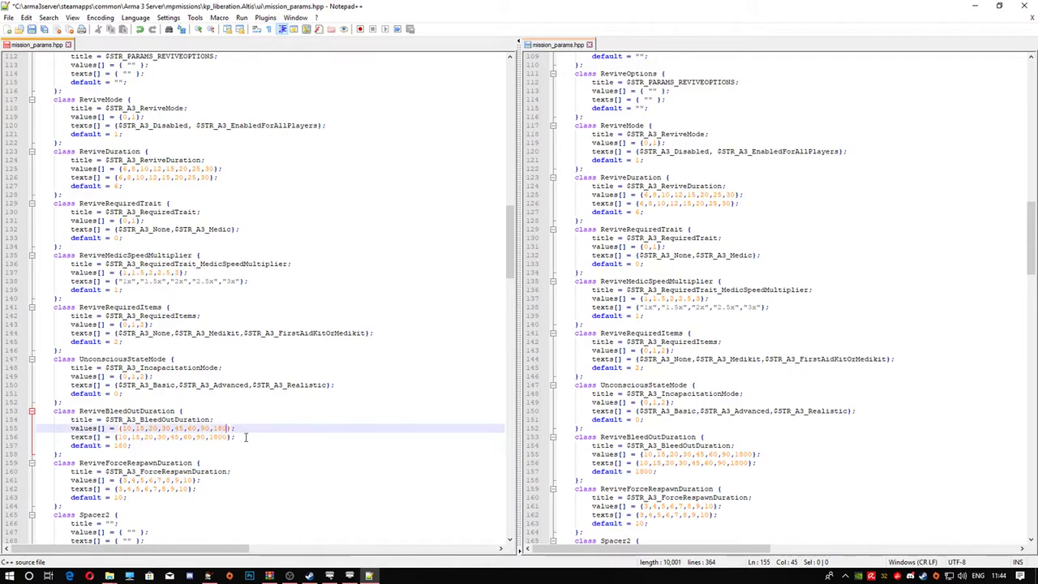
pyautogui.write('0')
pyautogui.click(128, 445)
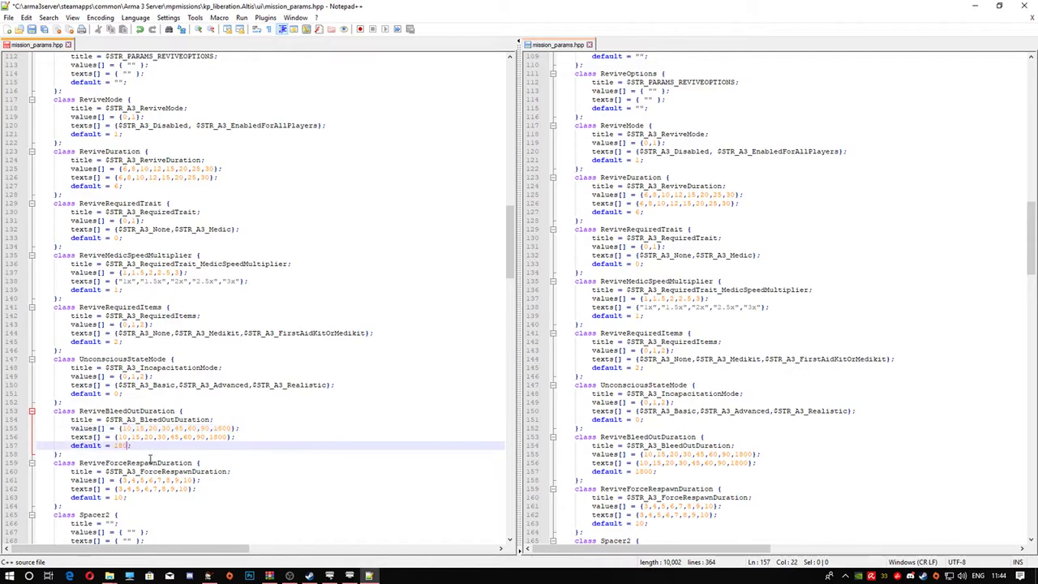
pyautogui.write('0')
# Compare the Fatigue class in both files and set its default to 0 in the Altis file.
pyautogui.scroll(-4, 200, 446)
pyautogui.scroll(-4, 198, 434)
pyautogui.scroll(-5, 196, 416)
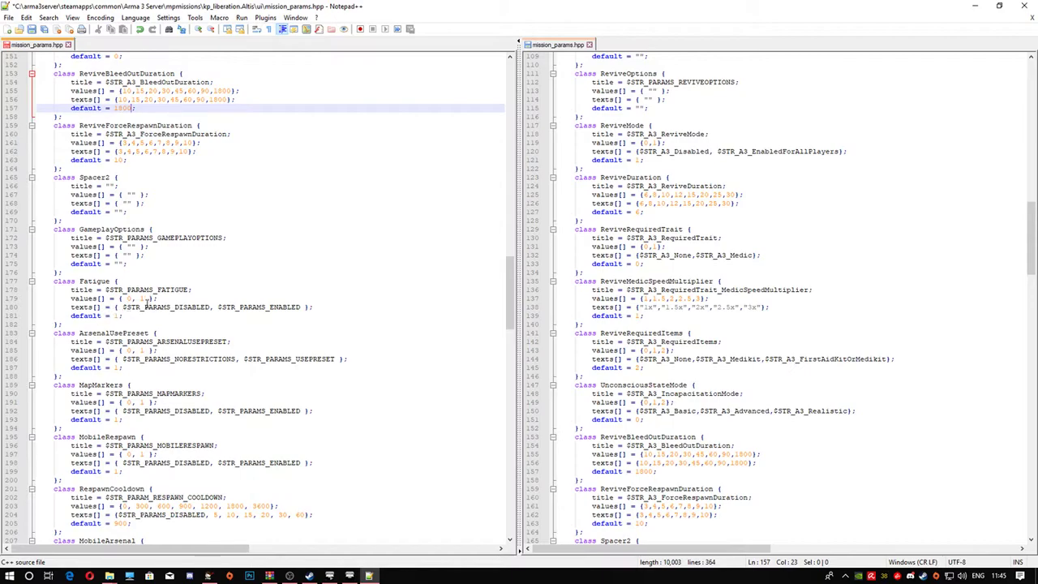
pyautogui.scroll(-10, 625, 349)
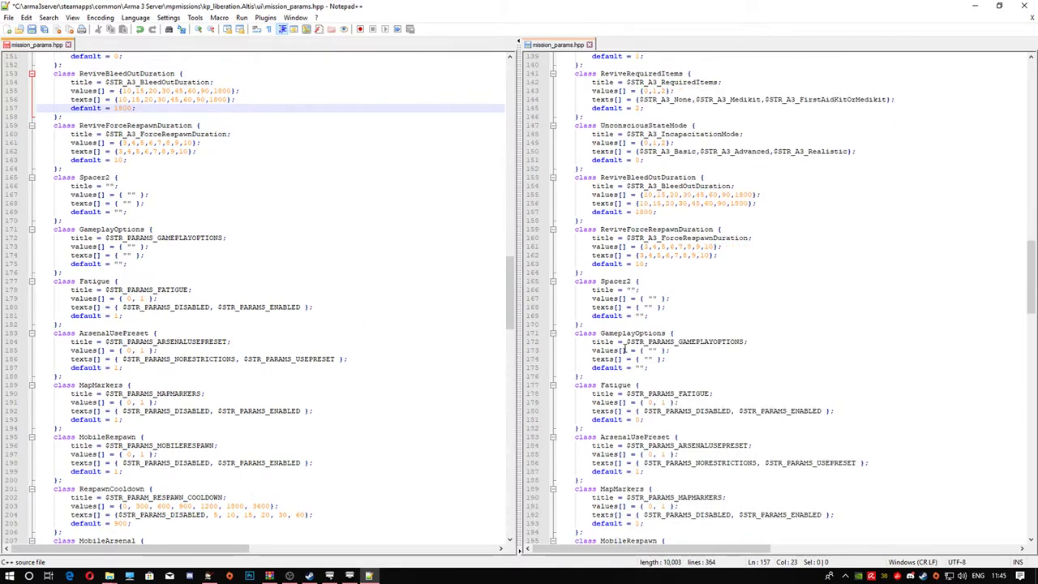
pyautogui.scroll(-4, 624, 349)
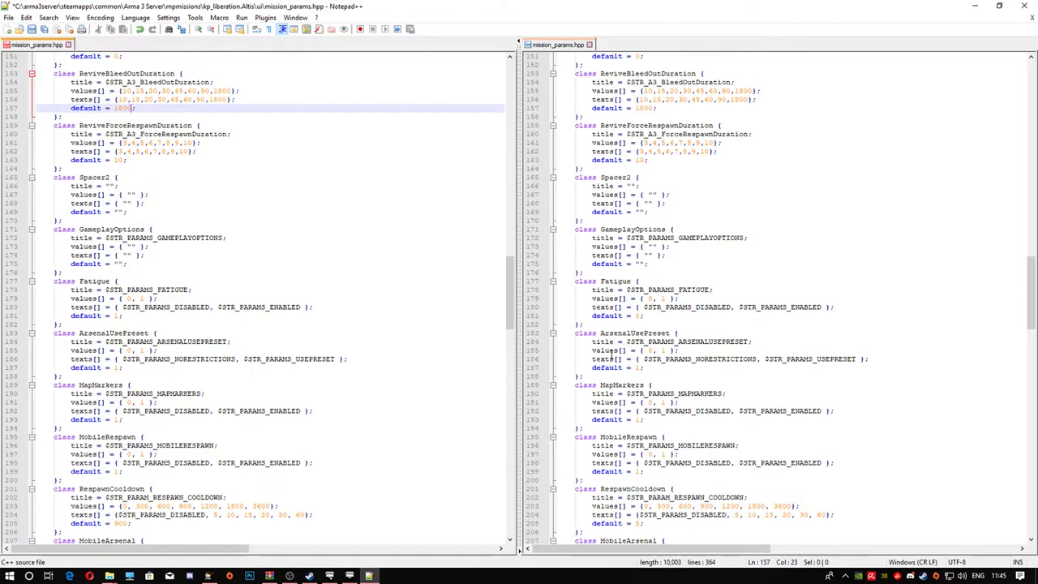
pyautogui.click(119, 315)
pyautogui.doubleClick(119, 316)
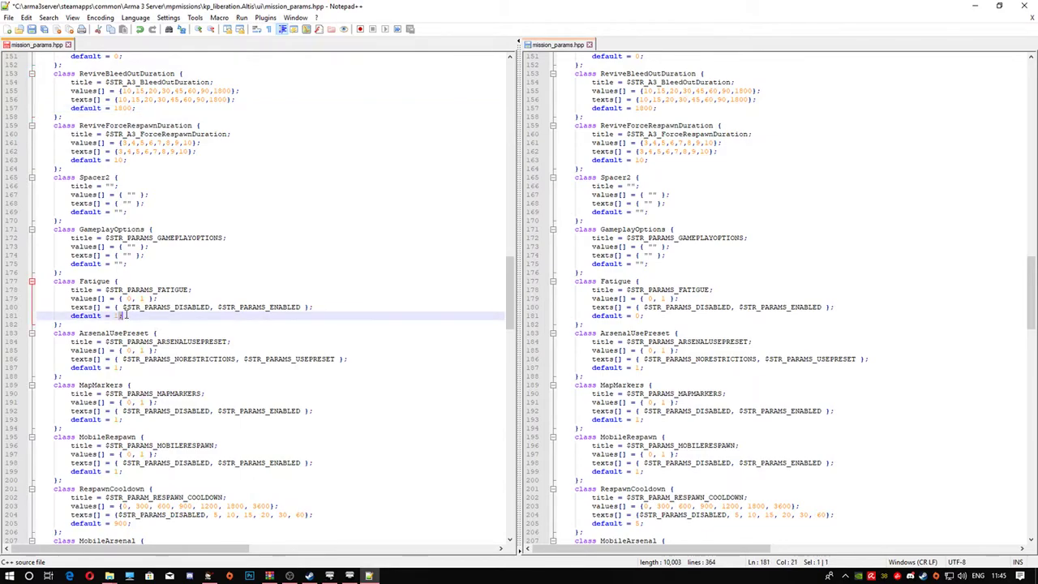
pyautogui.press('Left')
pyautogui.press('BackSpace')
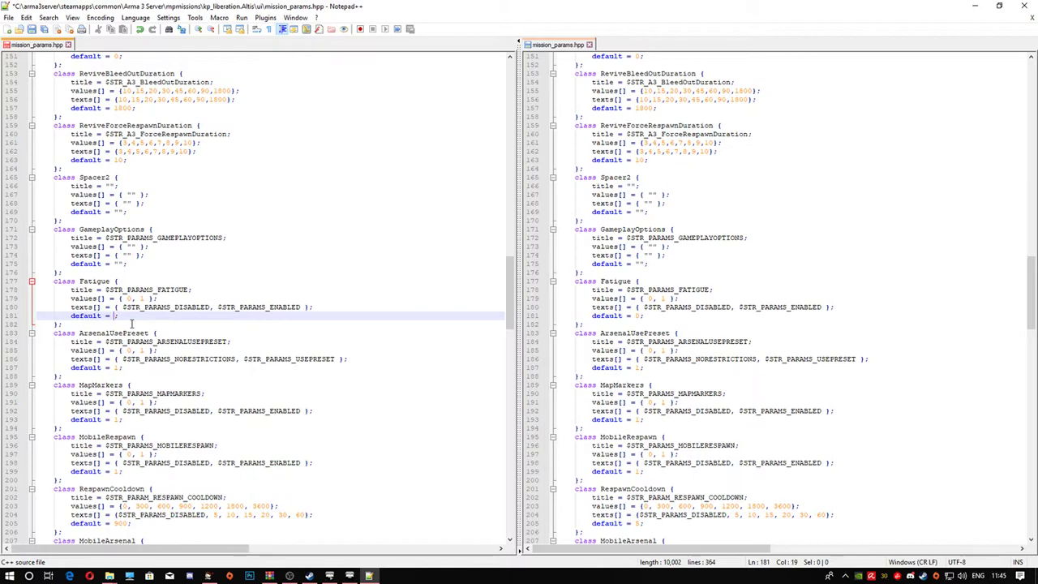
pyautogui.write('0')
# Compare the RespawnCooldown class in both files and set its default to 5 in the Altis file.
pyautogui.scroll(-1, 206, 306)
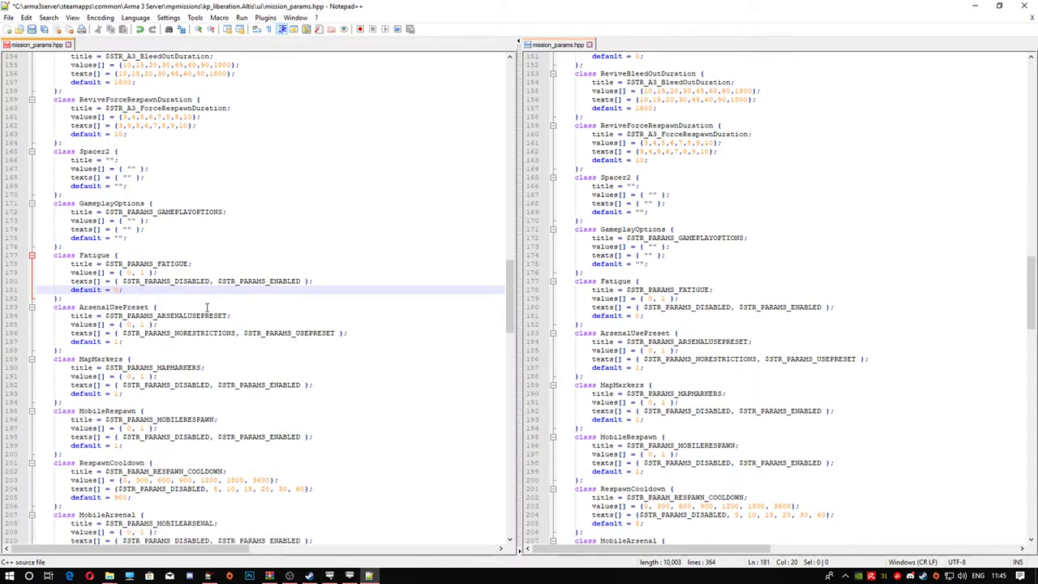
pyautogui.scroll(-3, 207, 307)
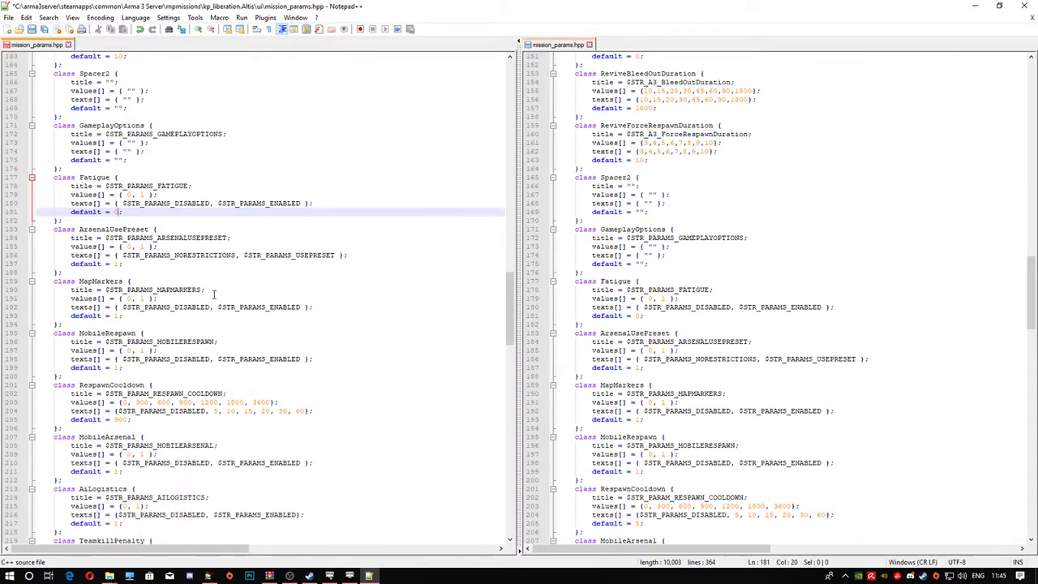
pyautogui.scroll(-1, 214, 293)
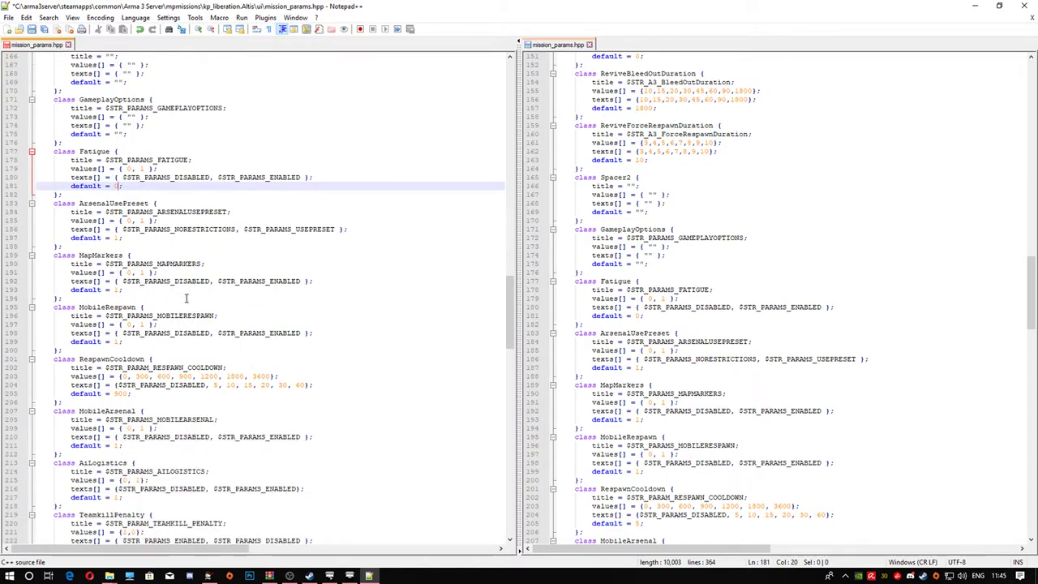
pyautogui.scroll(-1, 124, 342)
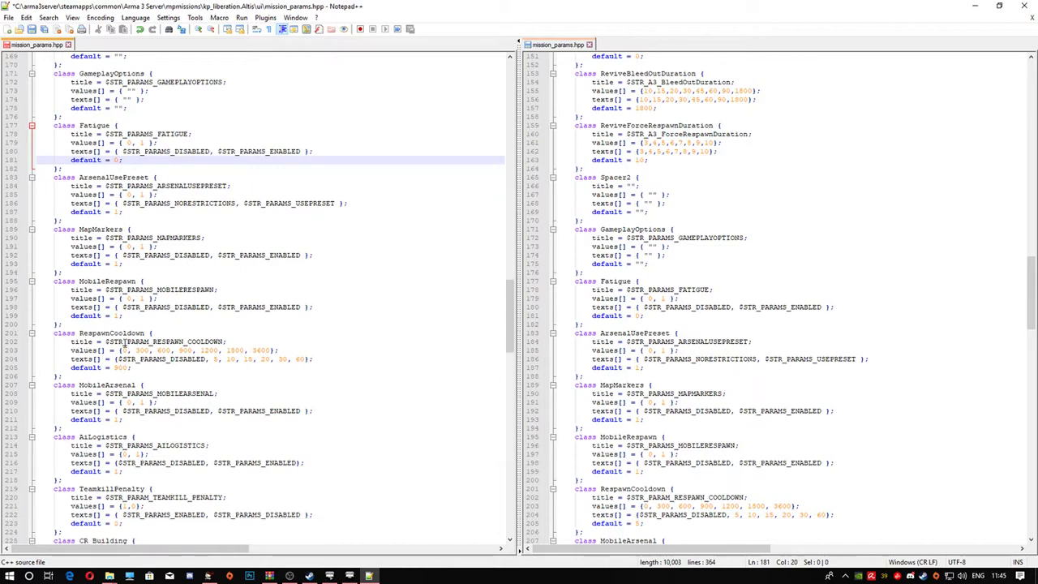
pyautogui.scroll(-1, 130, 350)
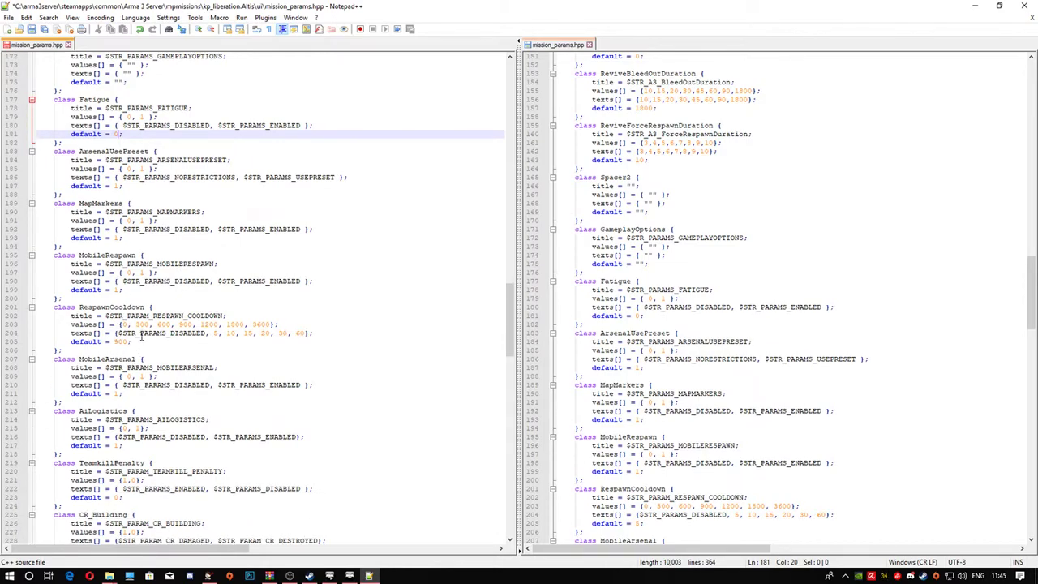
pyautogui.scroll(-6, 719, 365)
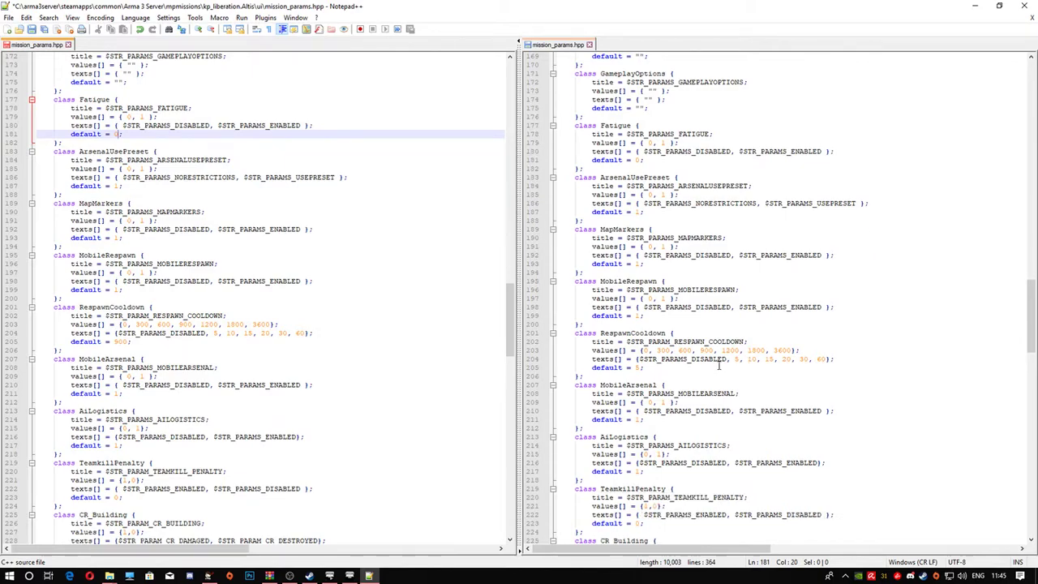
pyautogui.scroll(-2, 718, 365)
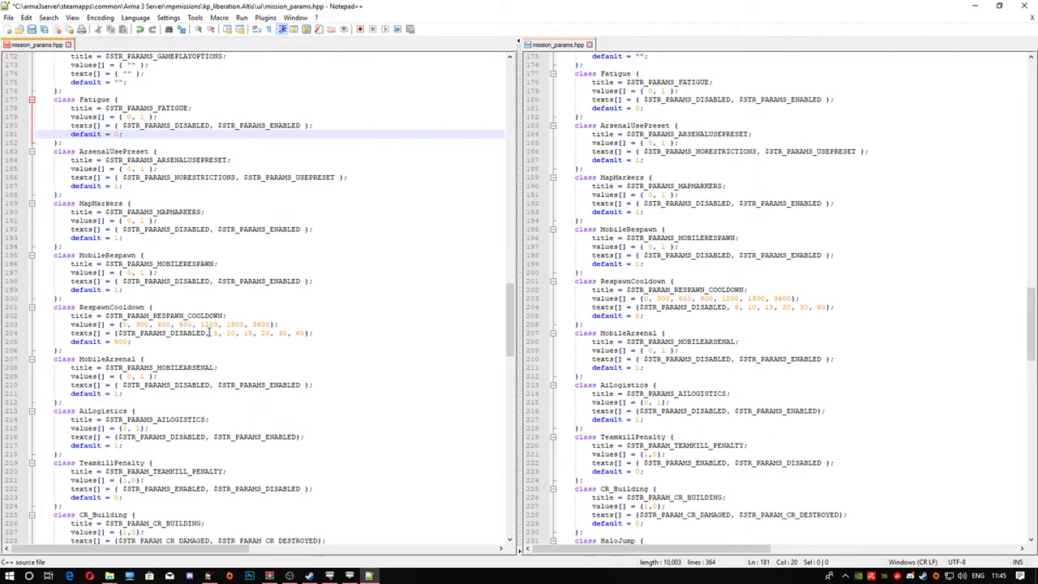
pyautogui.moveTo(130, 341); pyautogui.dragTo(114, 341)
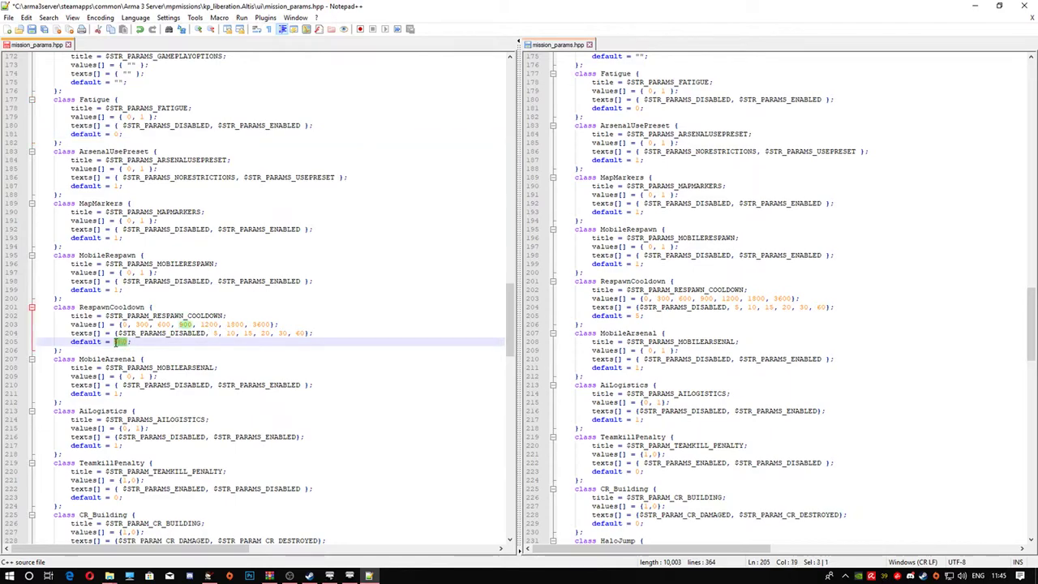
pyautogui.write('5')
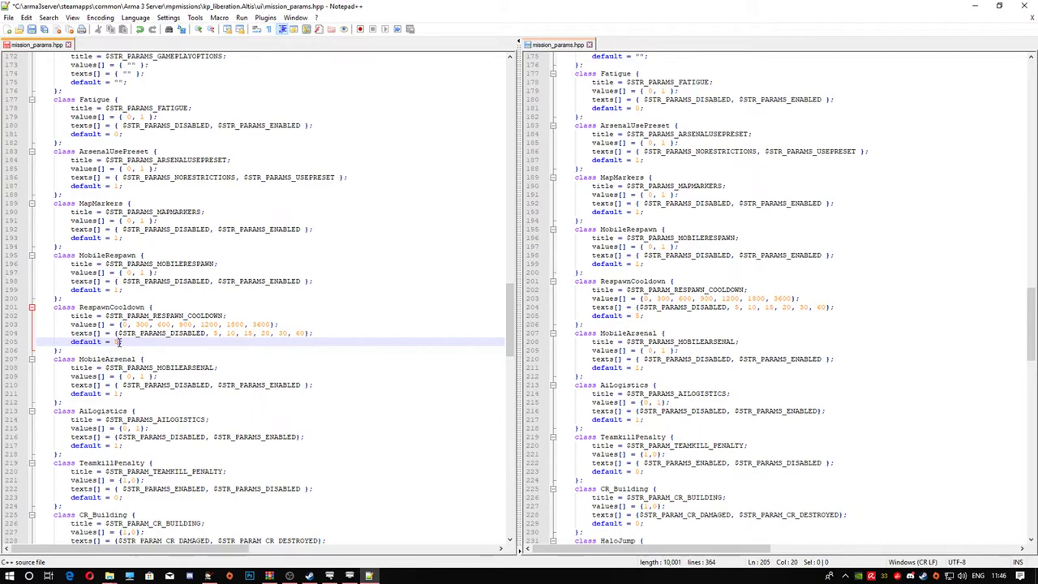
# Review the remaining gameplay, technical, save-wipe and debug parameter classes in the Altis file, from MobileArsenal to DebugSectorSpawn.
pyautogui.scroll(-1, 105, 365)
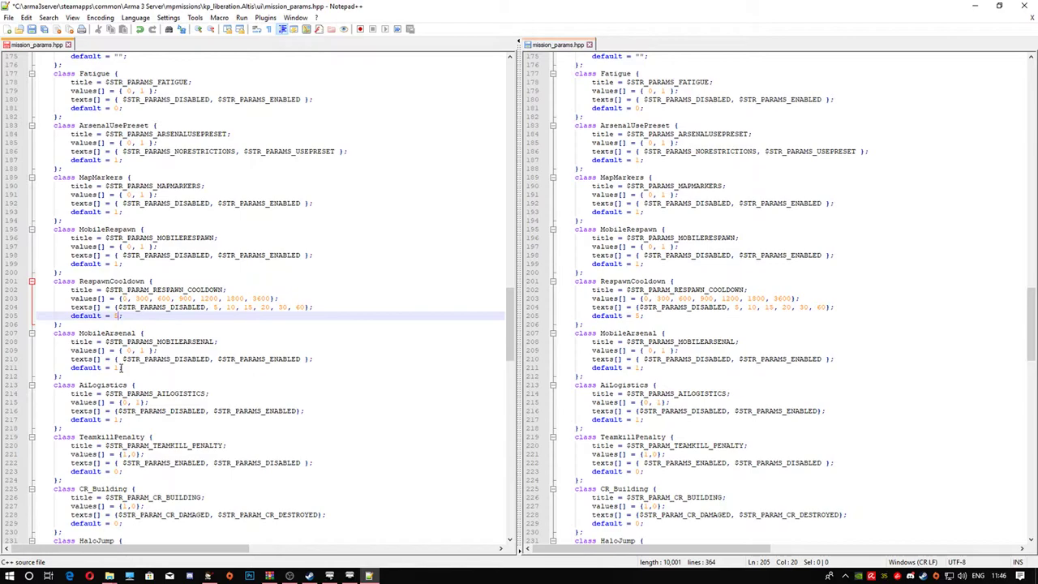
pyautogui.scroll(-4, 120, 368)
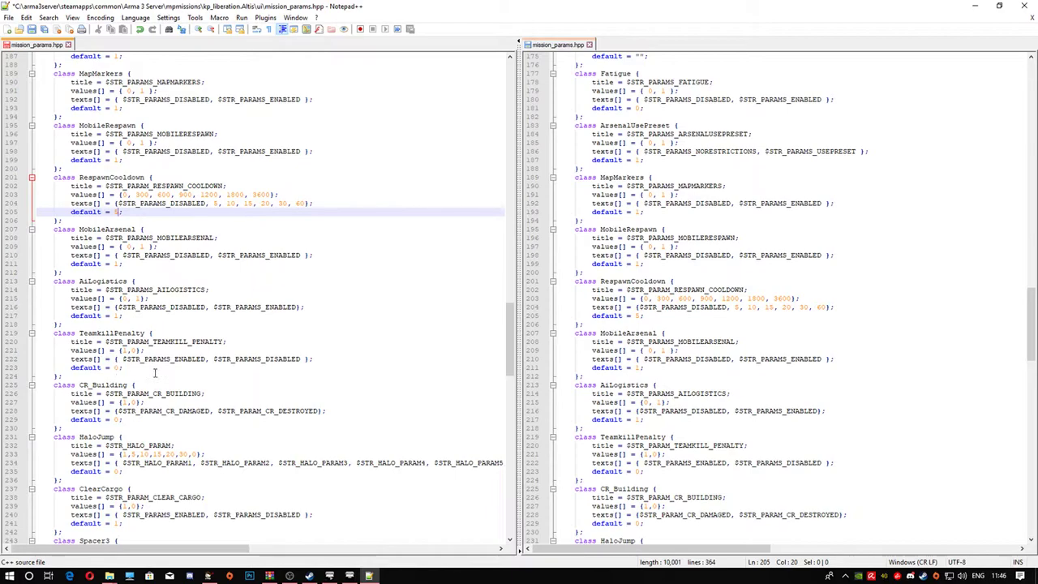
pyautogui.scroll(-3, 153, 373)
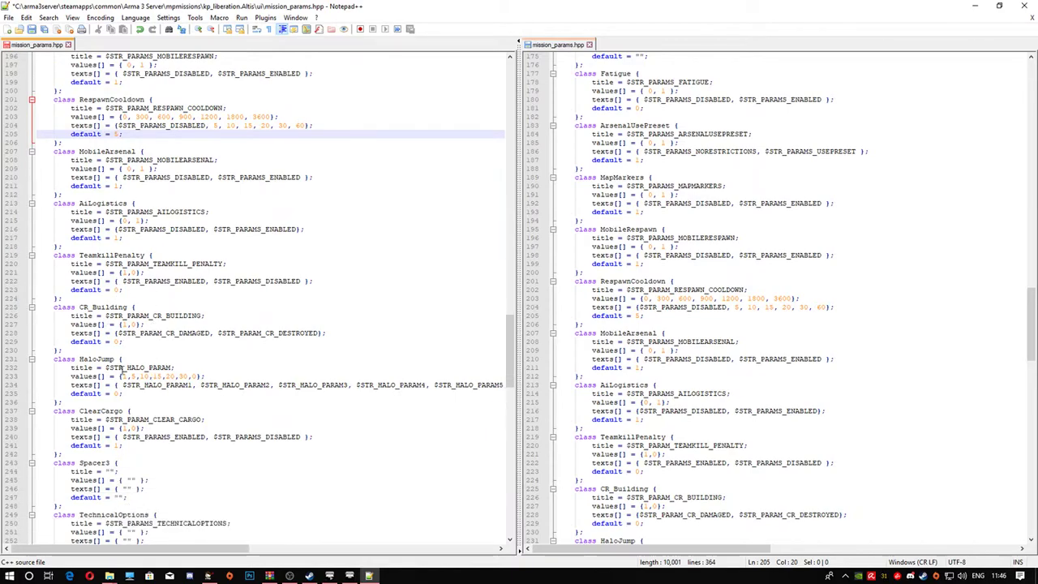
pyautogui.scroll(-1, 123, 422)
pyautogui.scroll(-6, 123, 421)
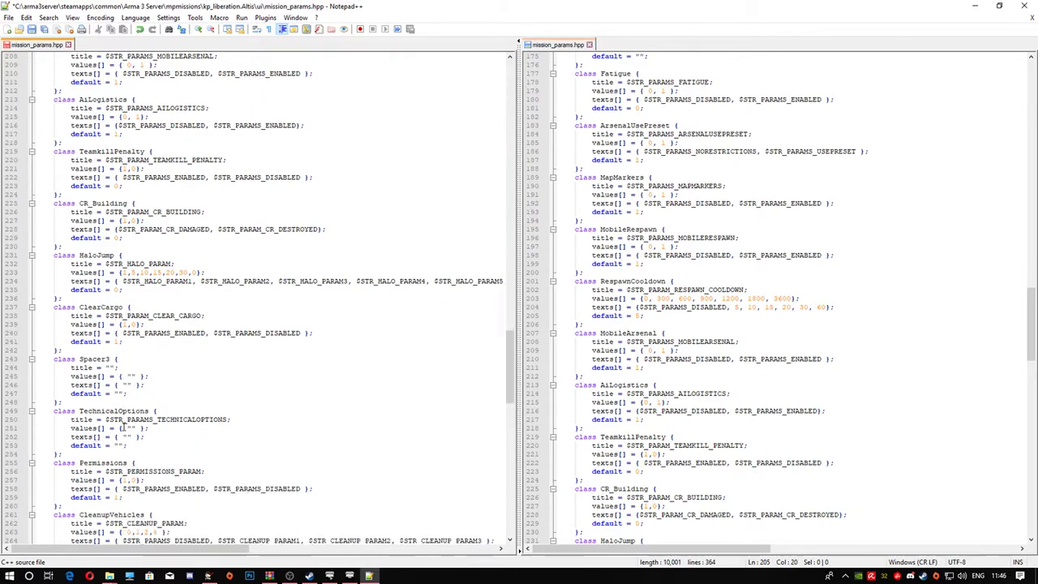
pyautogui.scroll(-1, 123, 423)
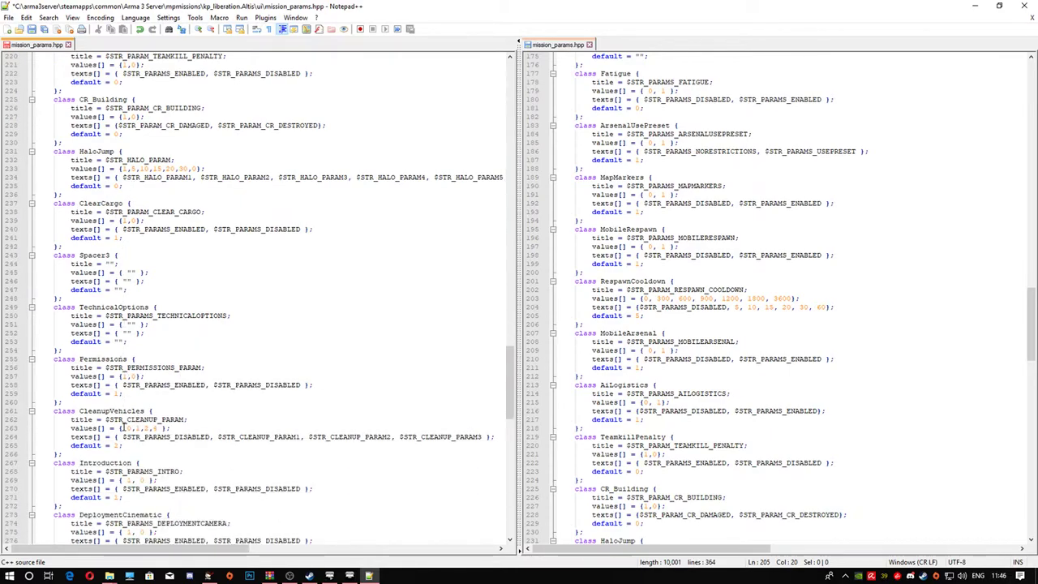
pyautogui.scroll(-2, 128, 390)
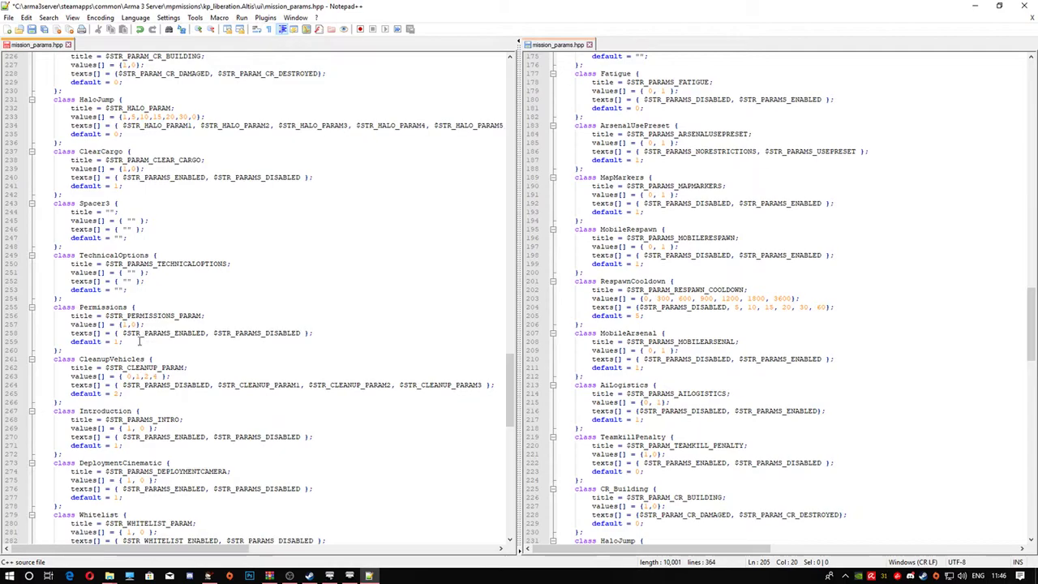
pyautogui.scroll(-2, 136, 332)
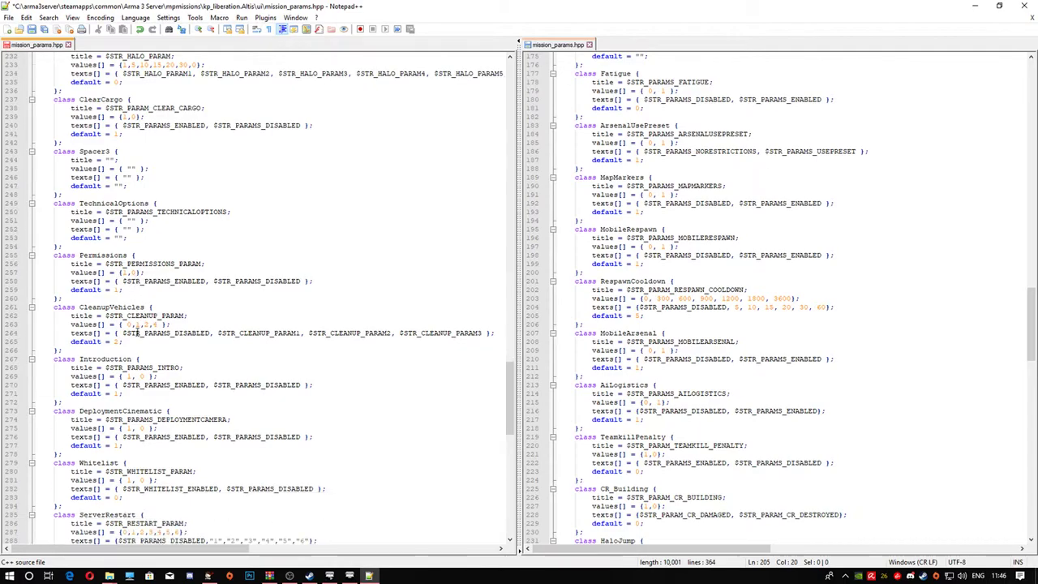
pyautogui.scroll(-2, 114, 334)
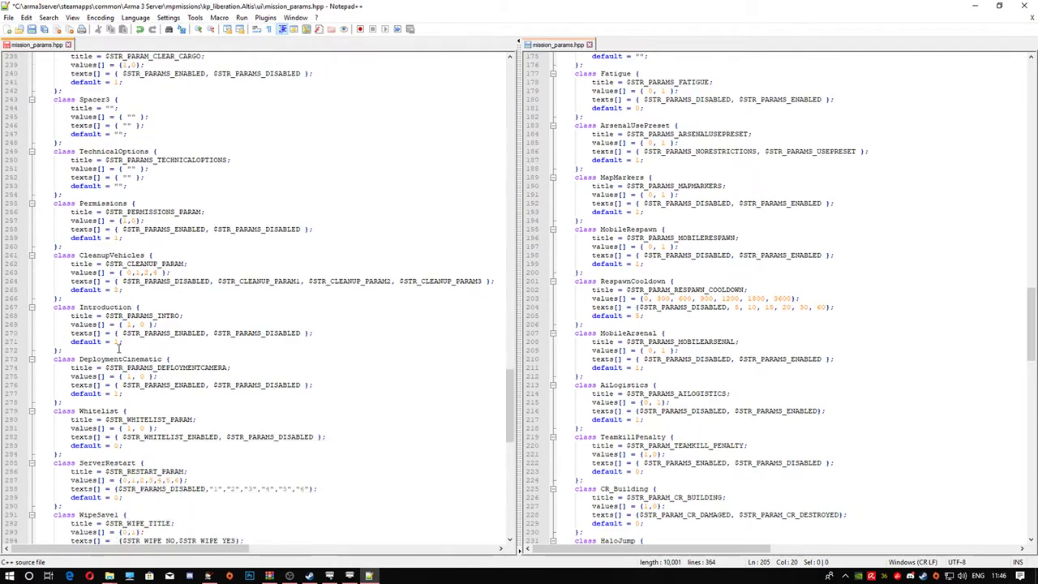
pyautogui.scroll(-2, 119, 346)
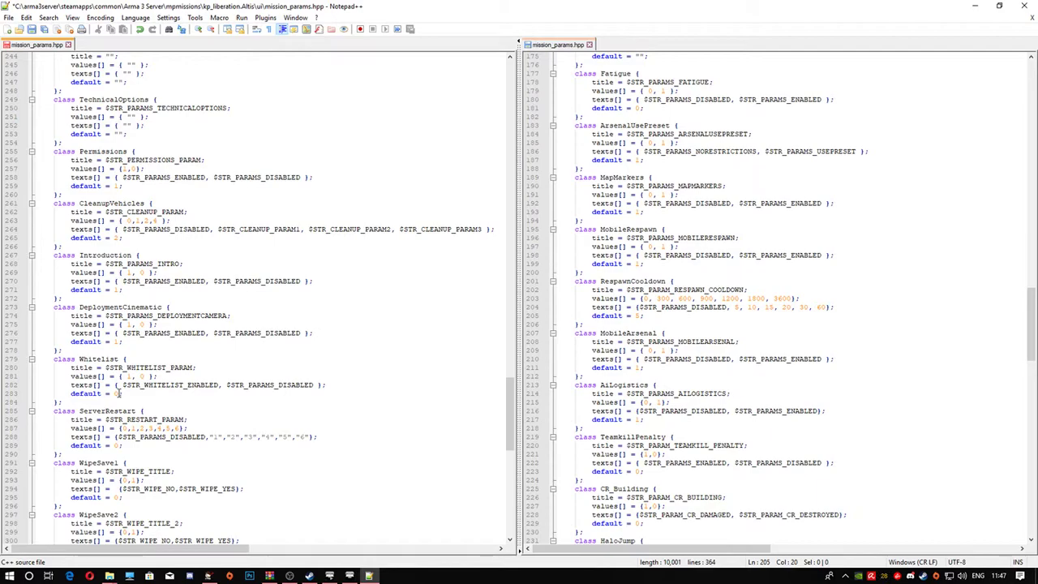
pyautogui.scroll(-2, 117, 393)
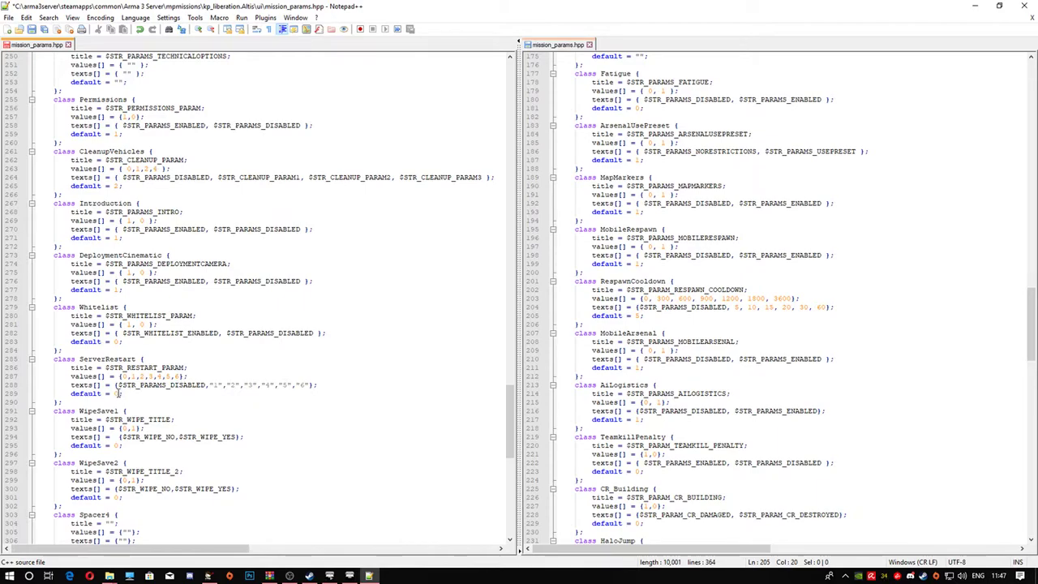
pyautogui.scroll(-4, 118, 393)
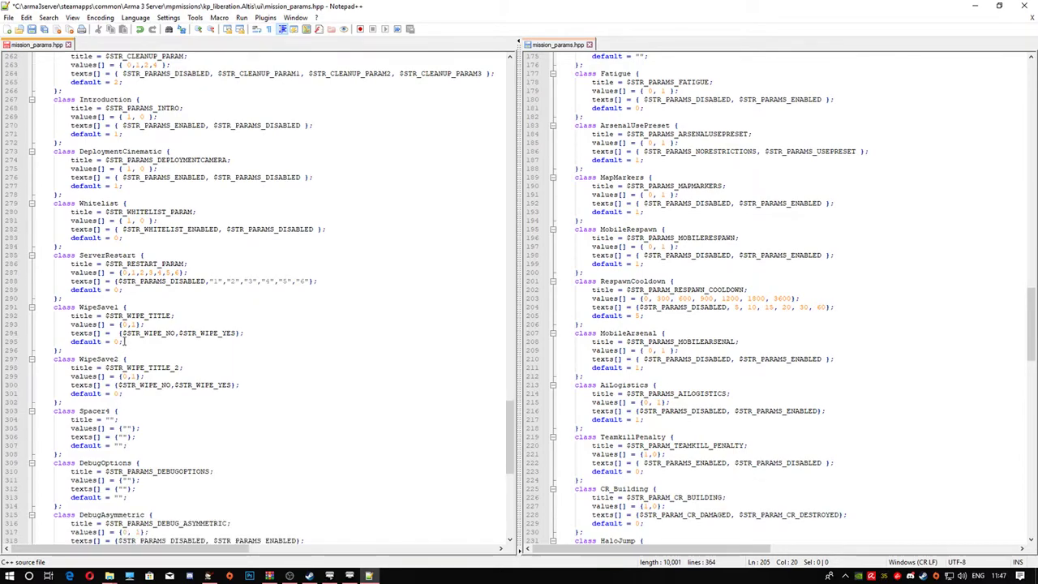
pyautogui.scroll(-1, 124, 341)
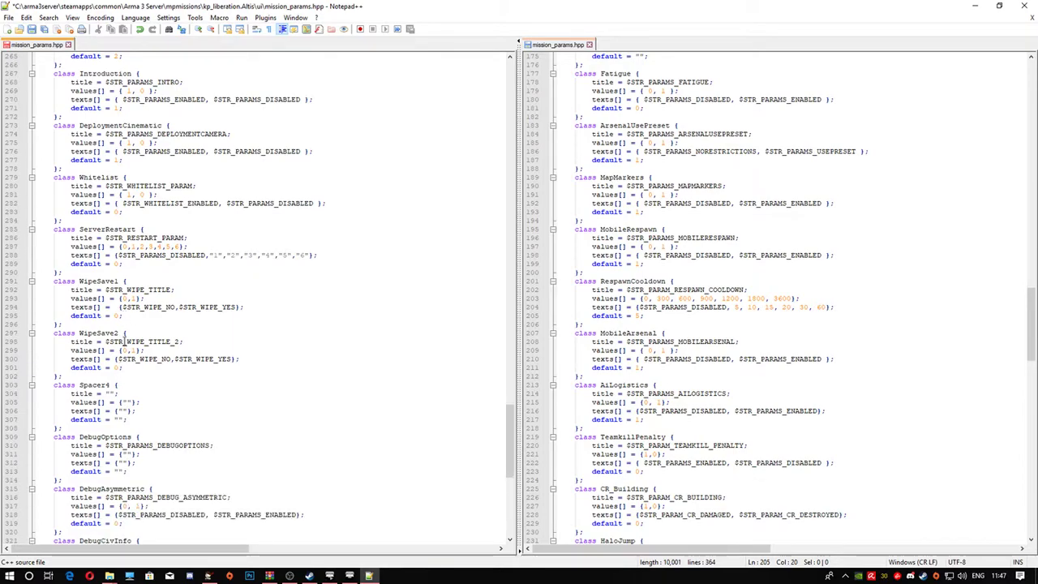
pyautogui.scroll(-3, 124, 341)
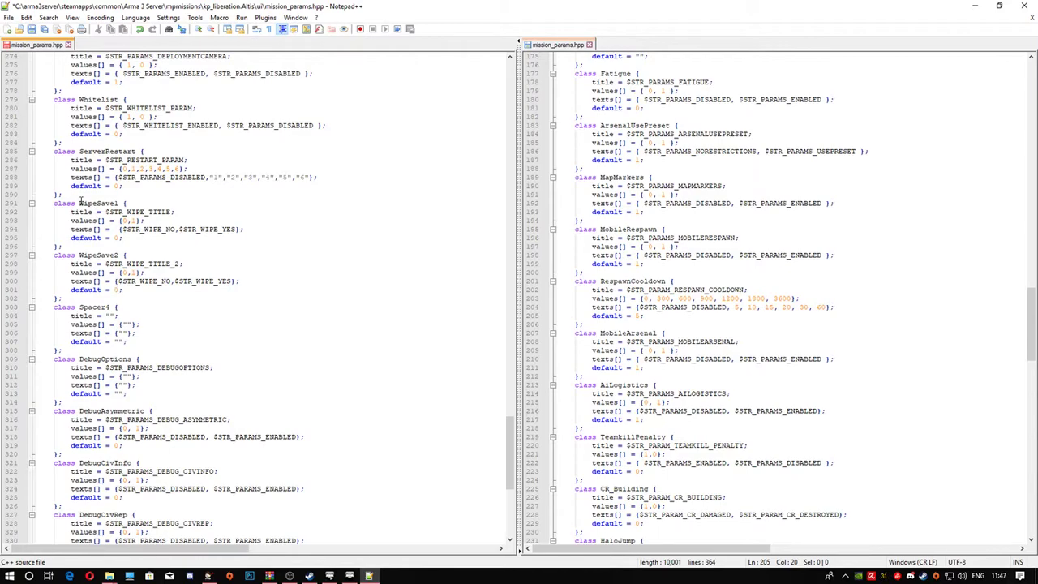
pyautogui.scroll(-3, 143, 261)
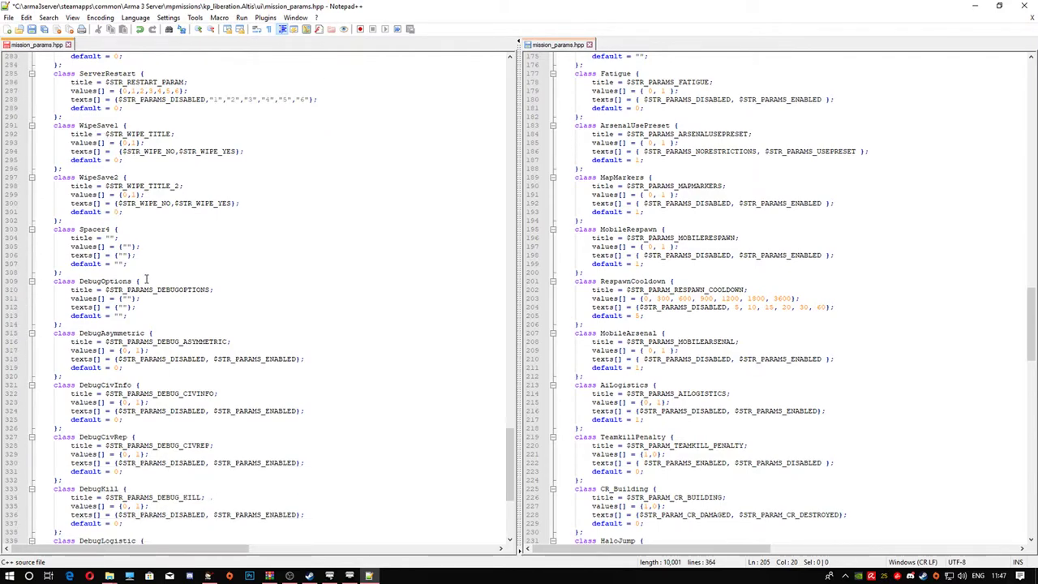
pyautogui.scroll(-9, 146, 280)
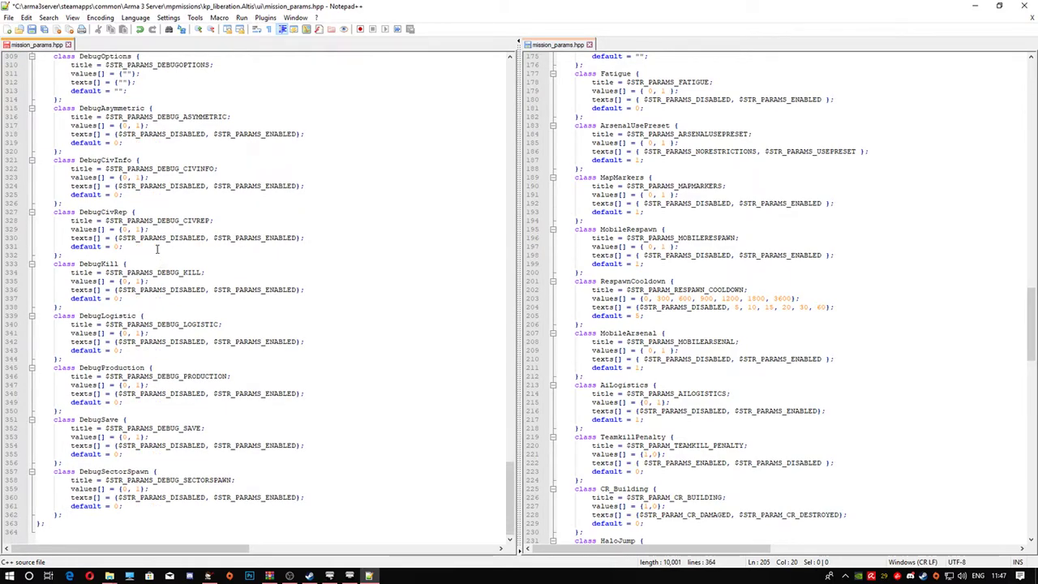
pyautogui.scroll(15, 158, 248)
pyautogui.scroll(3, 158, 249)
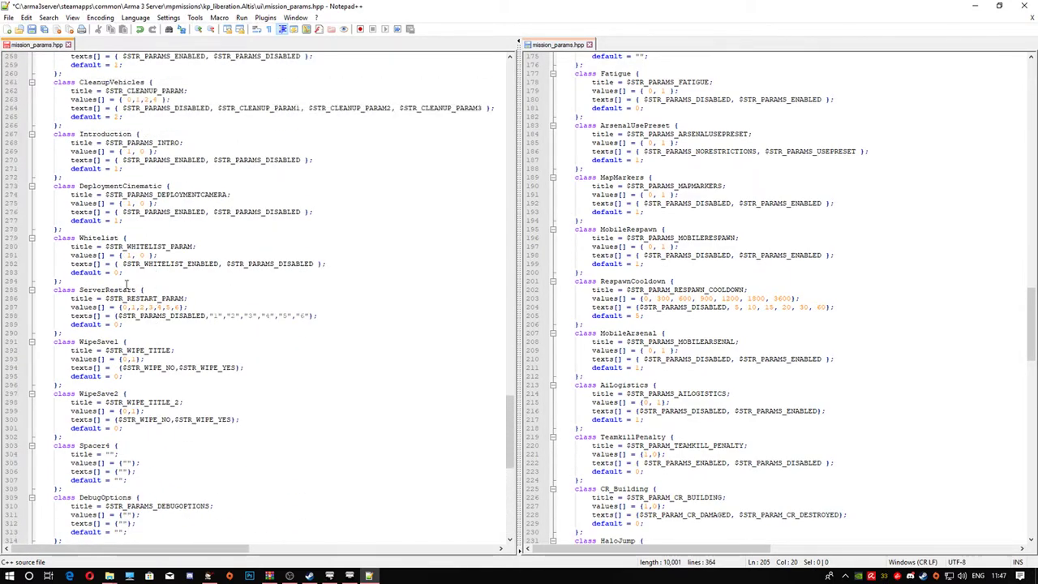
# Save the Altis mission_params.hpp and close the Tanoa reference file.
pyautogui.click(32, 30)
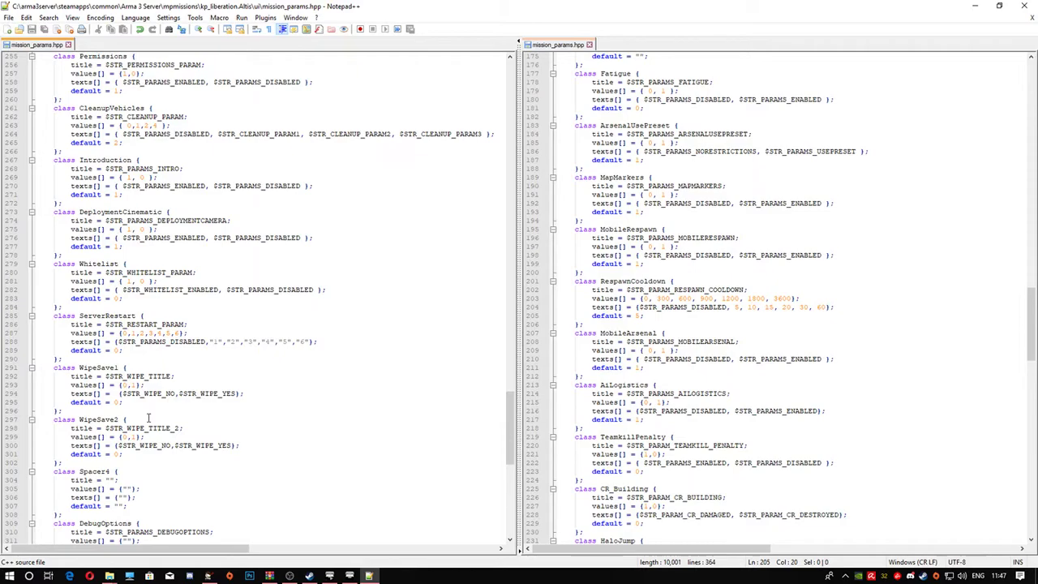
pyautogui.click(589, 45)
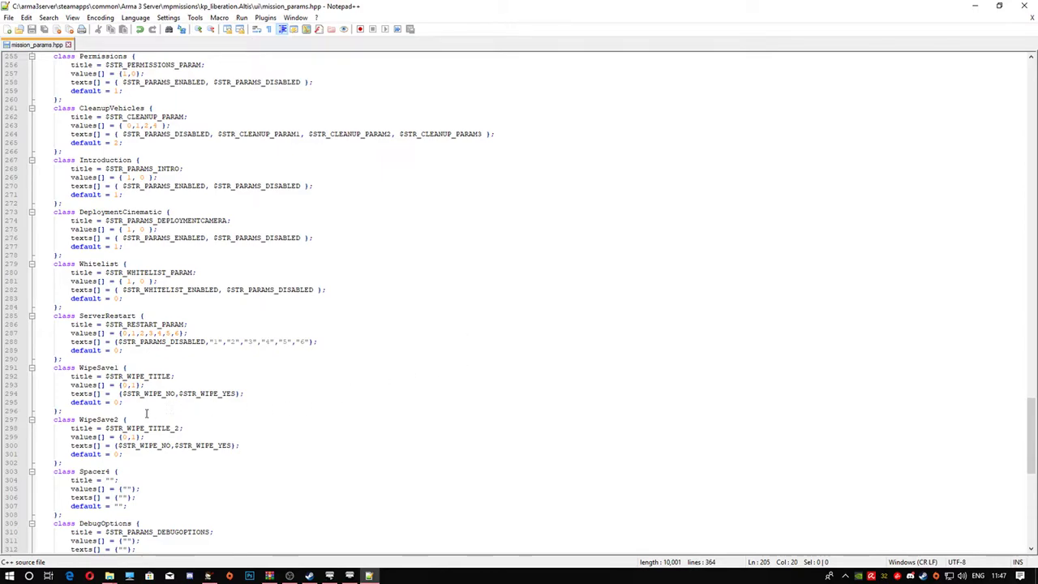
# Remove the stray space after the default value in the WipeSave1 class and save the file again.
pyautogui.click(128, 403)
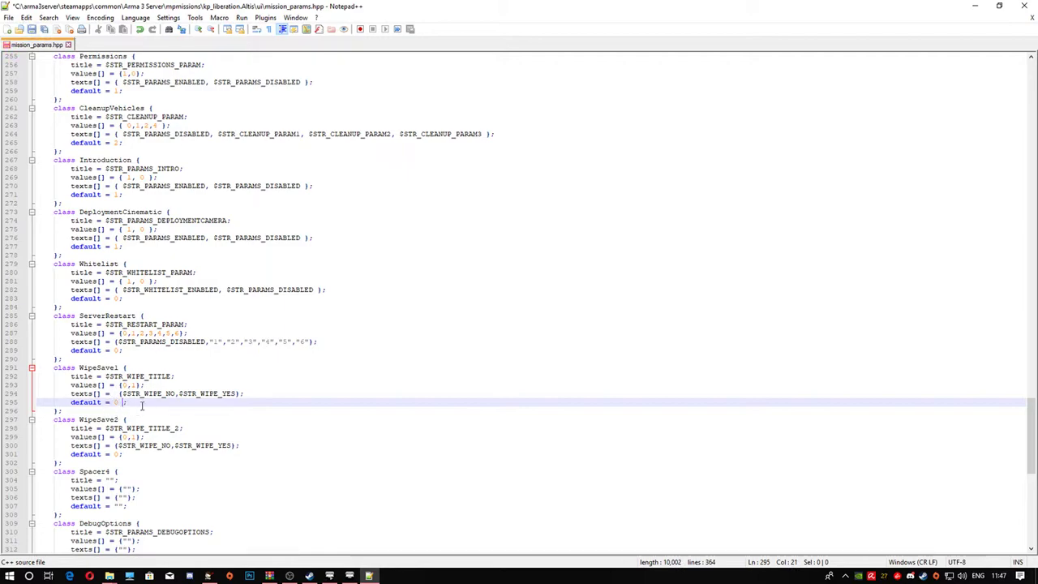
pyautogui.press('BackSpace')
pyautogui.click(122, 403)
pyautogui.click(44, 29)
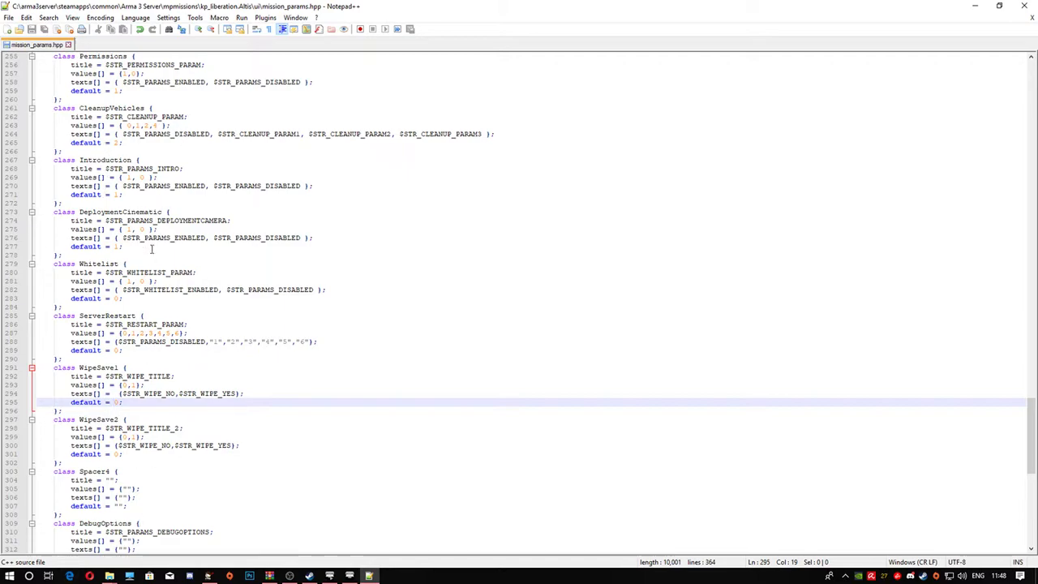
pyautogui.scroll(20, 146, 281)
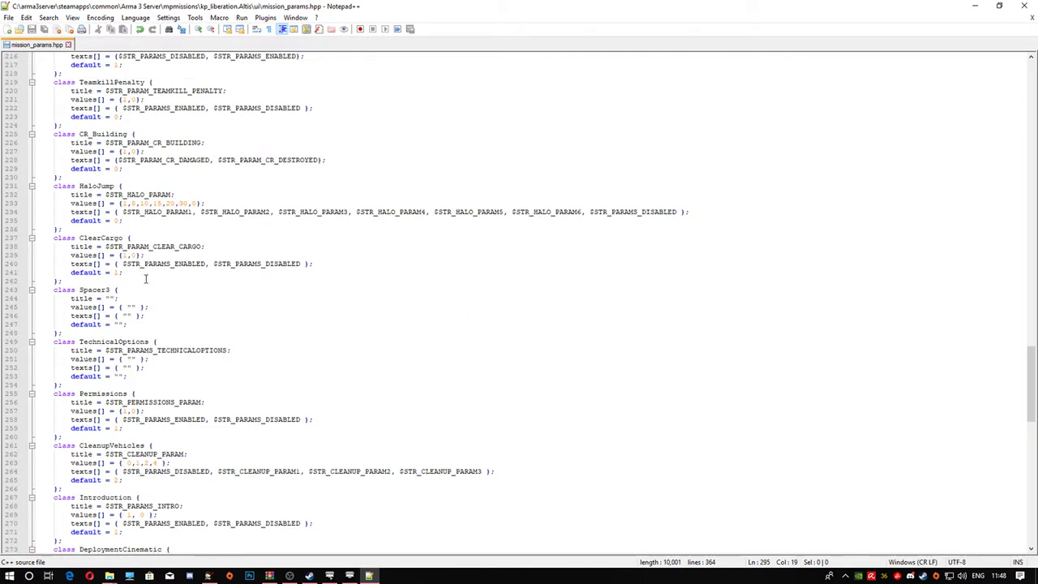
pyautogui.scroll(20, 146, 280)
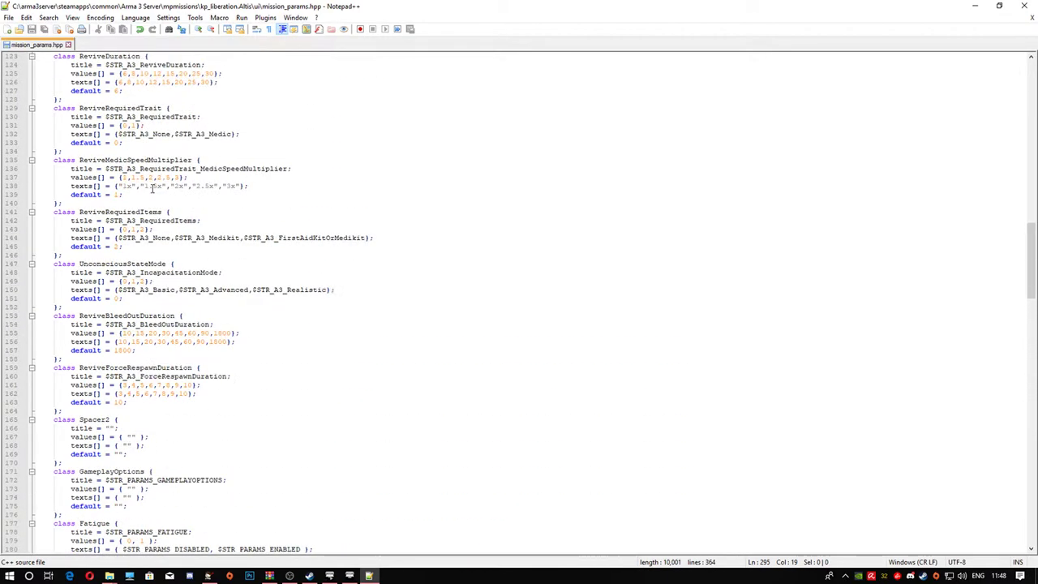
pyautogui.scroll(8, 152, 188)
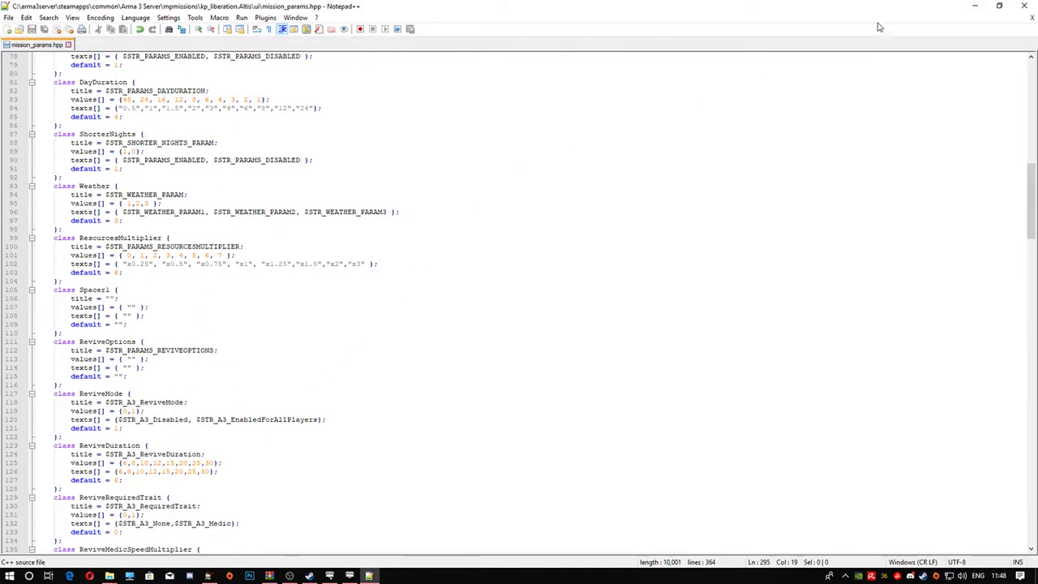
# Switch to File Explorer, return to the mpmissions folder and pack the kp_liberation.Altis folder into kp_liberation.Altis.pbo with PBO Manager.
pyautogui.click(975, 5)
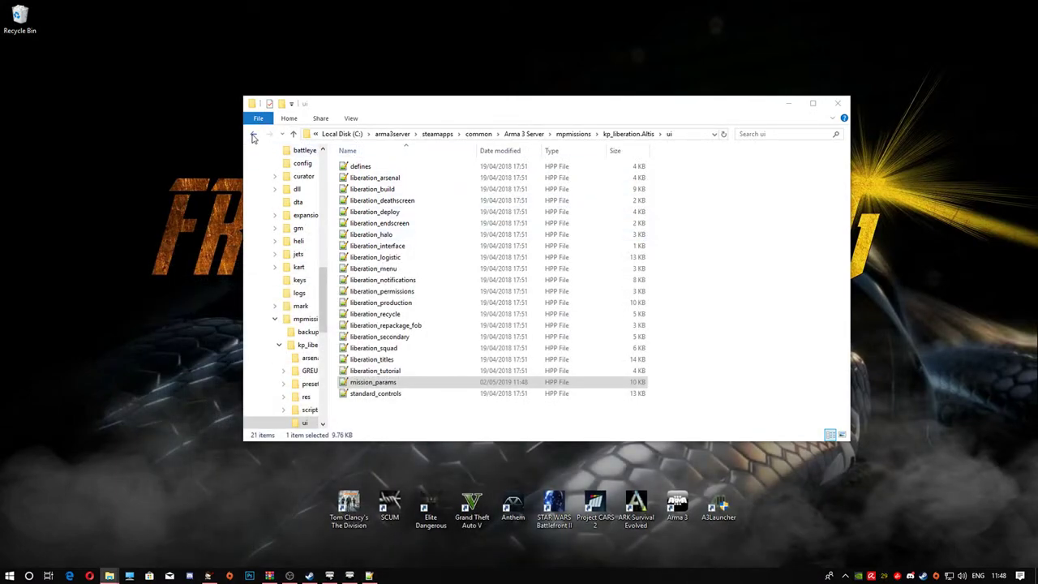
pyautogui.click(253, 133)
pyautogui.click(253, 133)
pyautogui.rightClick(364, 184)
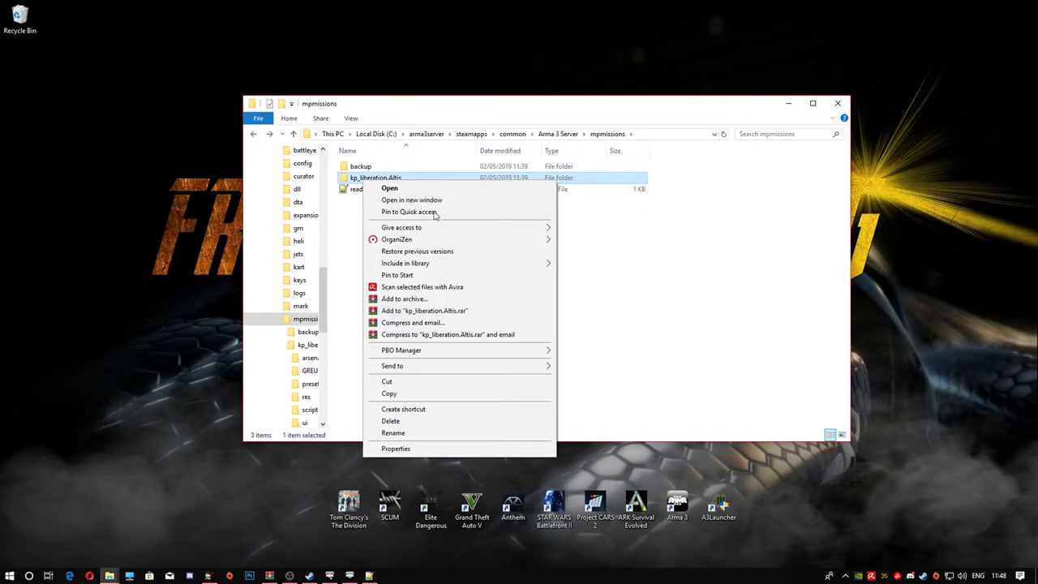
pyautogui.moveTo(489, 352)
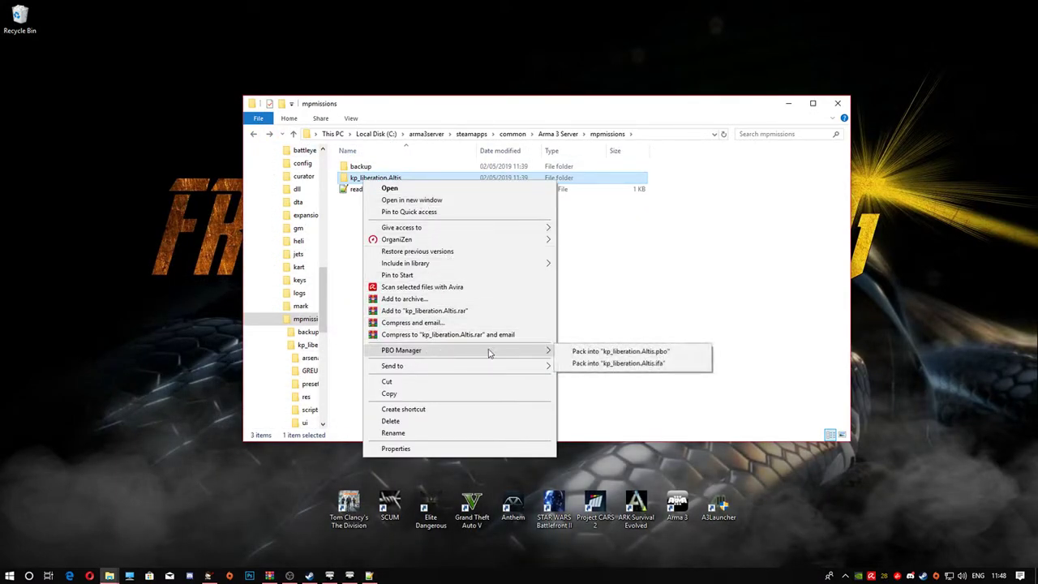
pyautogui.click(592, 352)
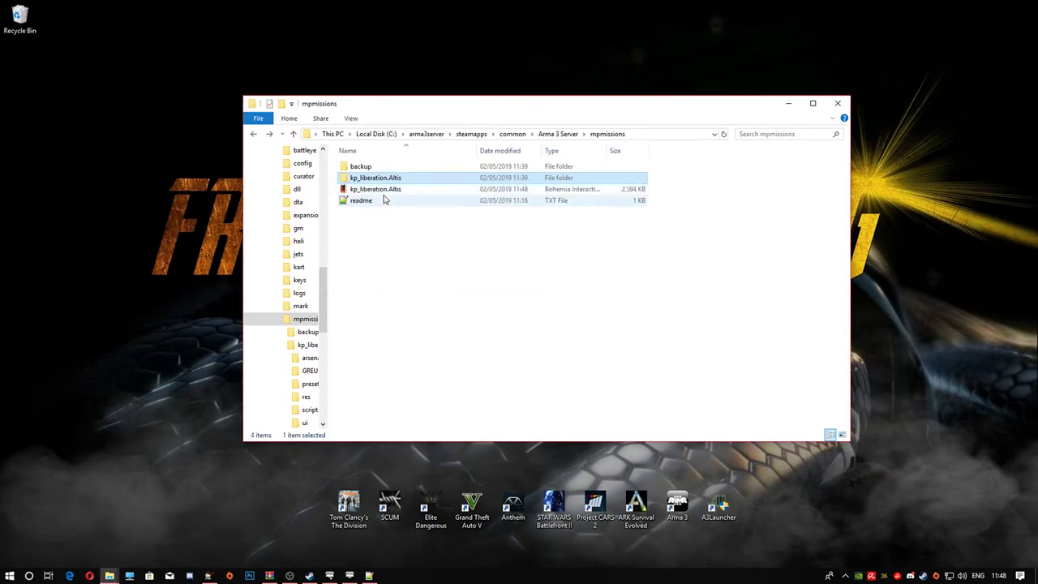